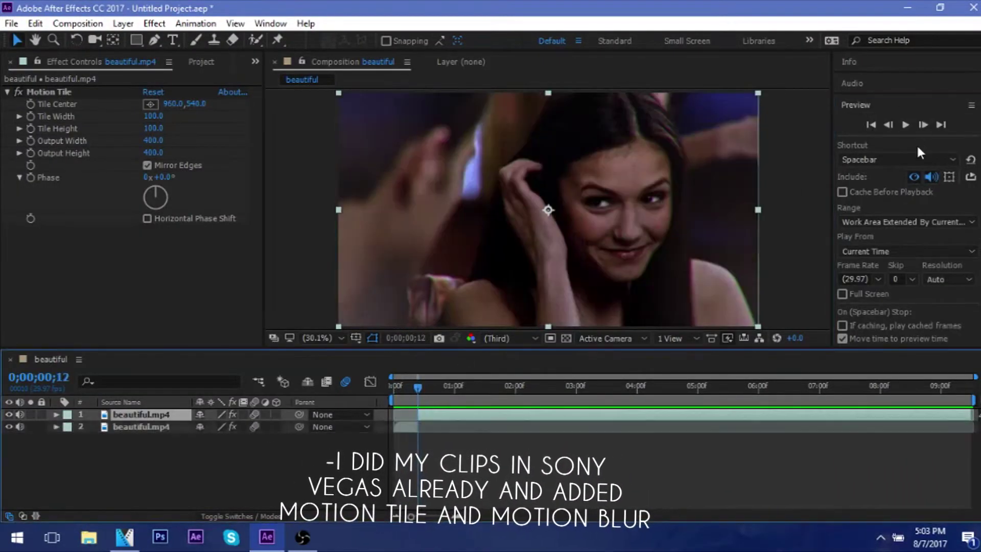
- Split the top layer at each of the first shot changes, up to 0;00;03;23
key(ctrl+shift+d)
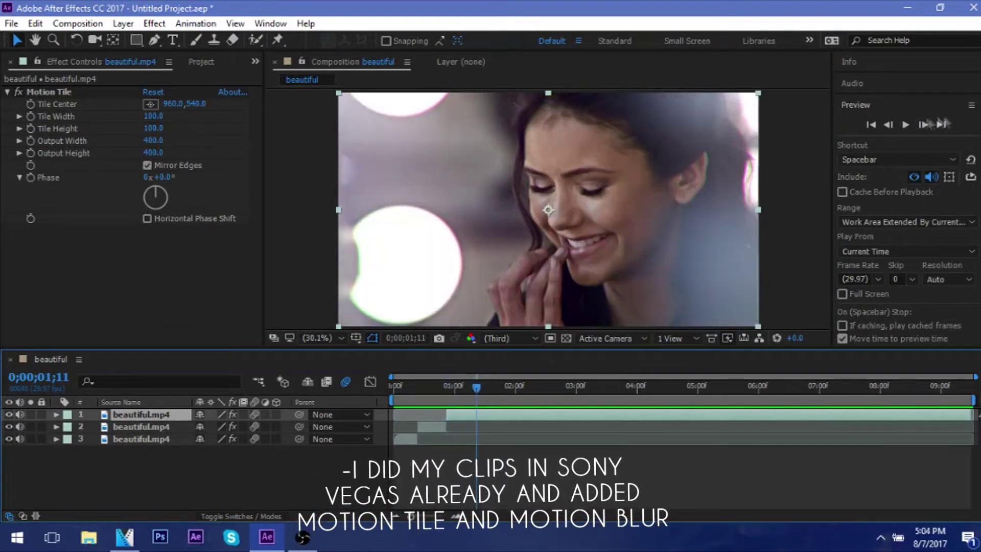
click(483, 394)
key(ctrl+shift+d)
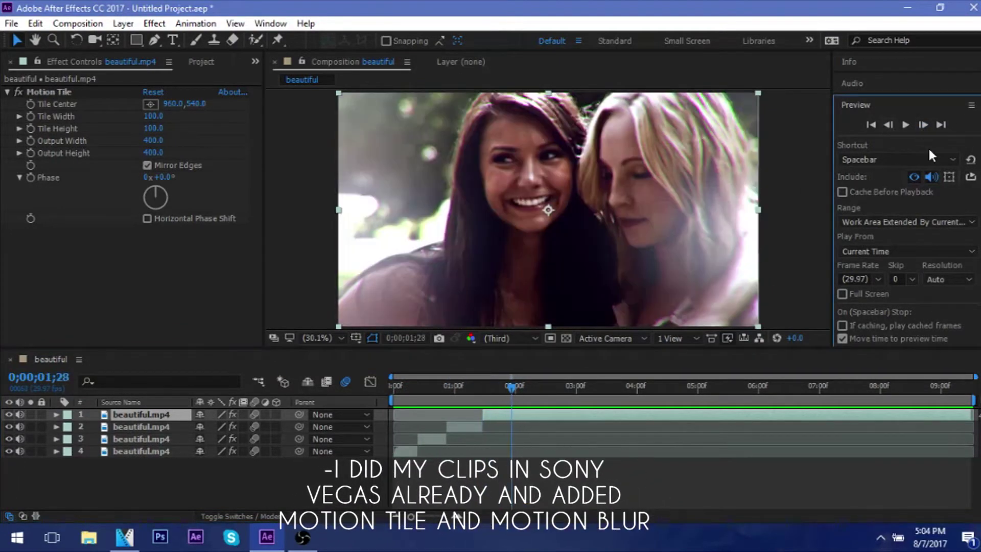
key(ctrl+shift+d)
click(562, 389)
click(595, 388)
key(ctrl+shift+d)
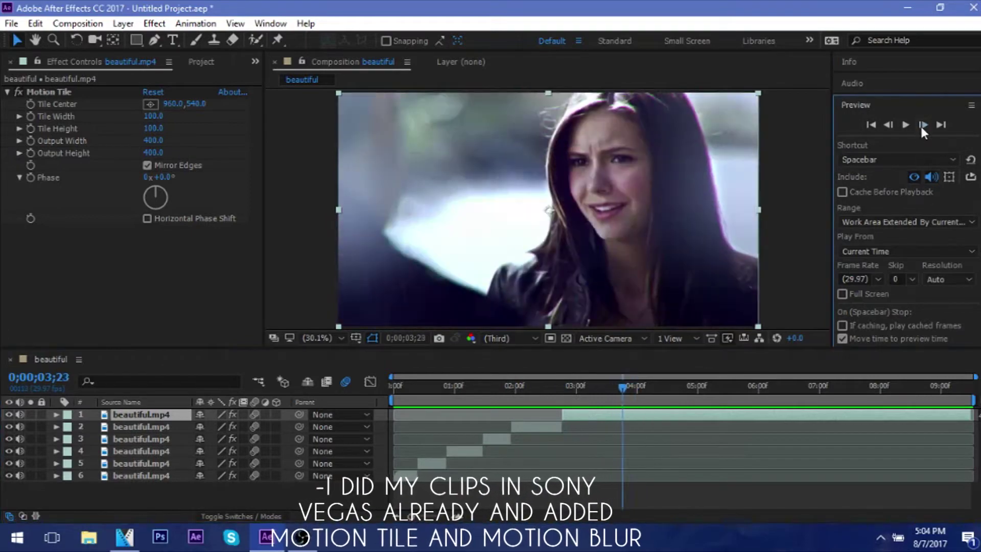
key(ctrl+shift+d)
- Split at the remaining shot changes through 0;00;08;18, then play back and return to start
click(922, 125)
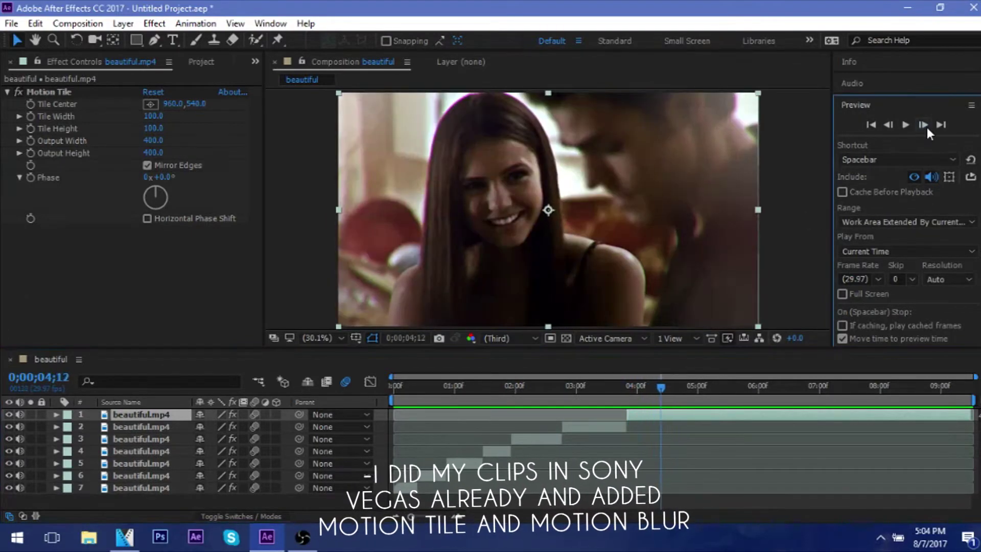
click(927, 127)
key(ctrl+shift+d)
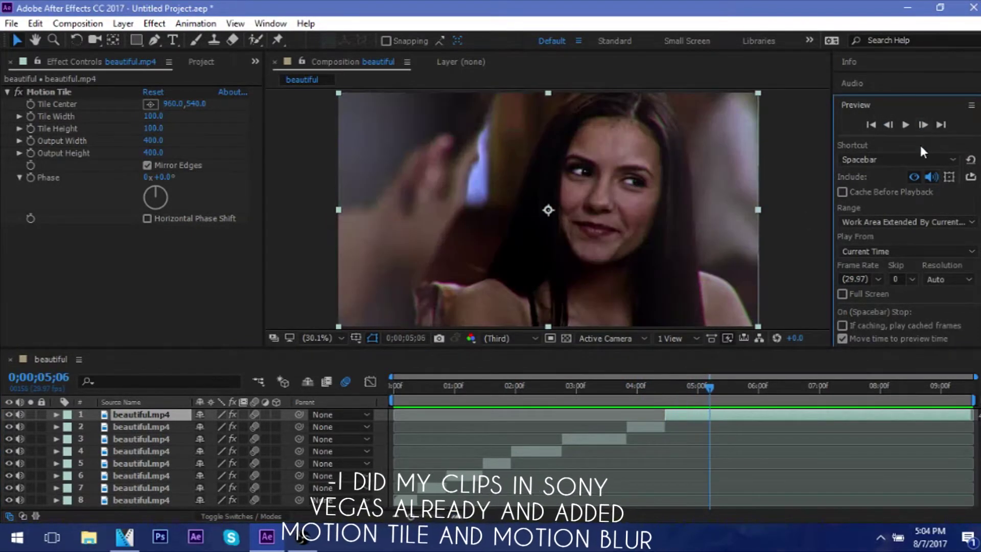
key(ctrl+shift+d)
click(742, 389)
key(ctrl+shift+d)
click(828, 399)
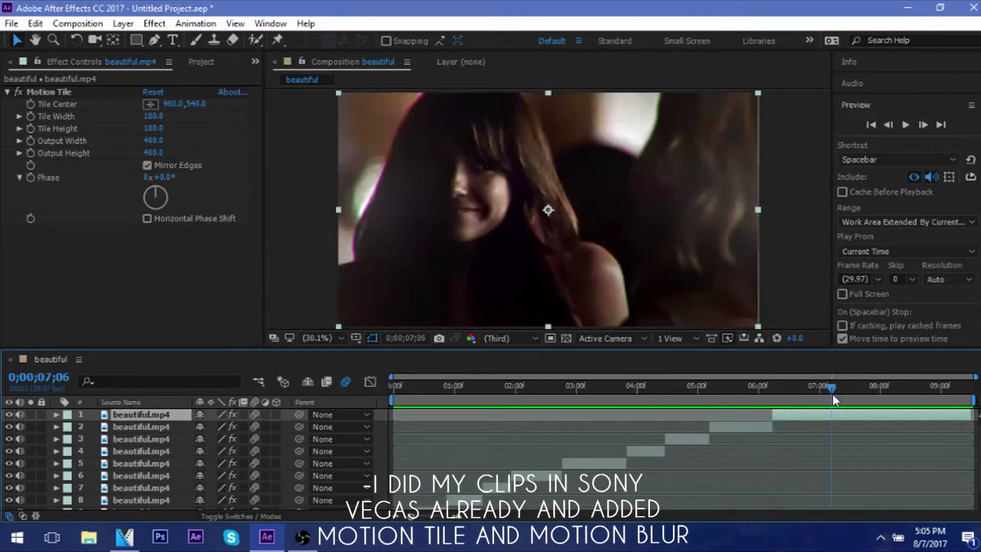
key(ctrl+shift+d)
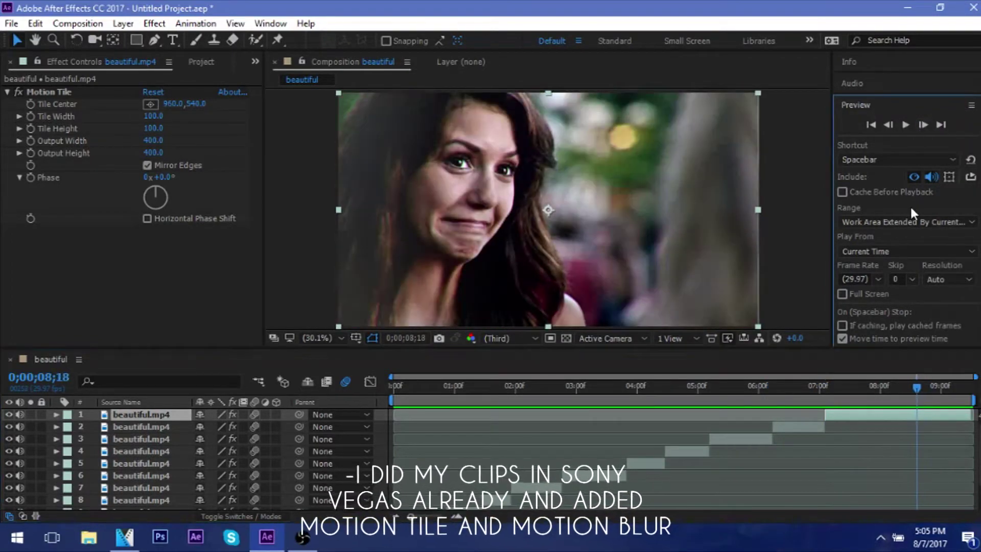
key(ctrl+shift+d)
key(space)
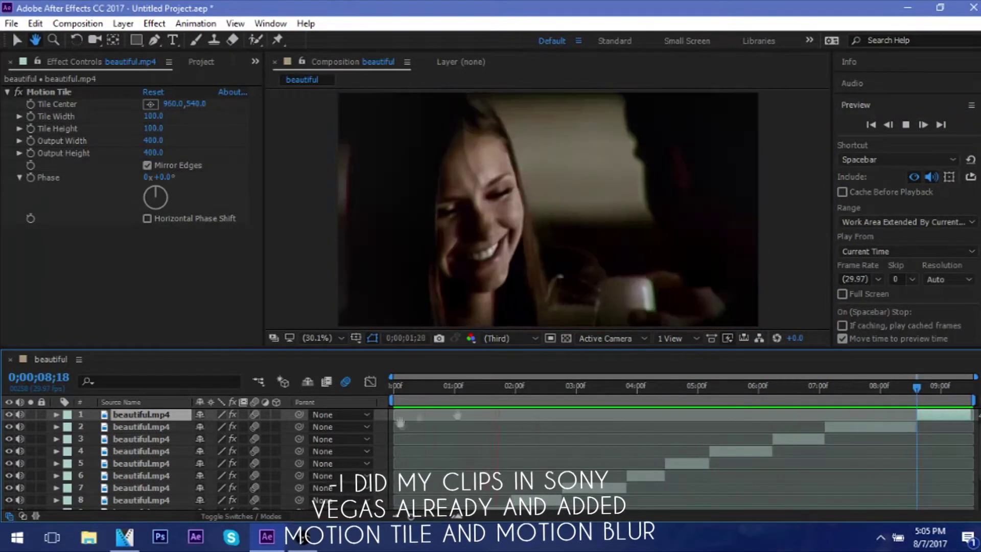
drag(918, 395, 407, 394)
- Open Effects & Presets, clear the 'alte' search, and return near the composition start
key(ctrl+5)
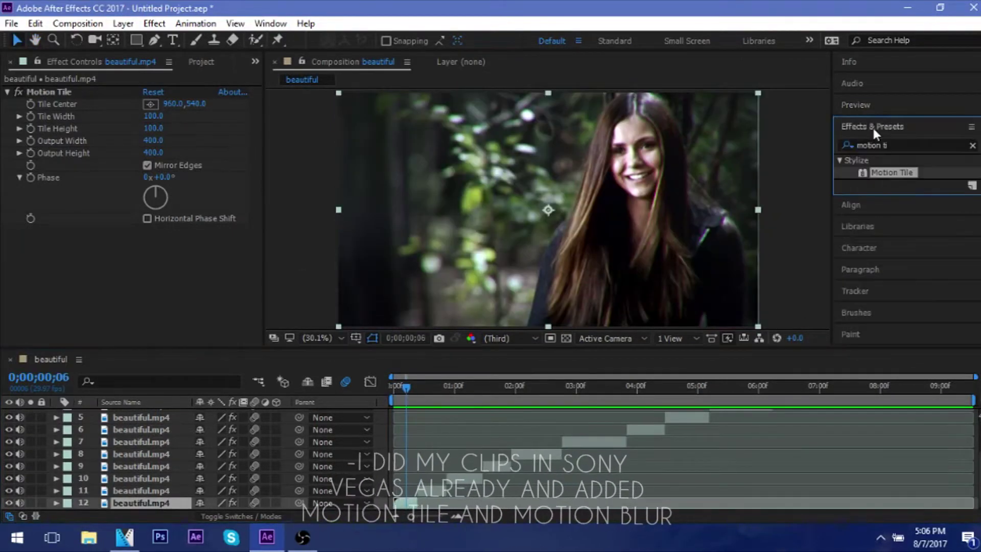
text(alte)
click(973, 145)
drag(406, 387, 395, 387)
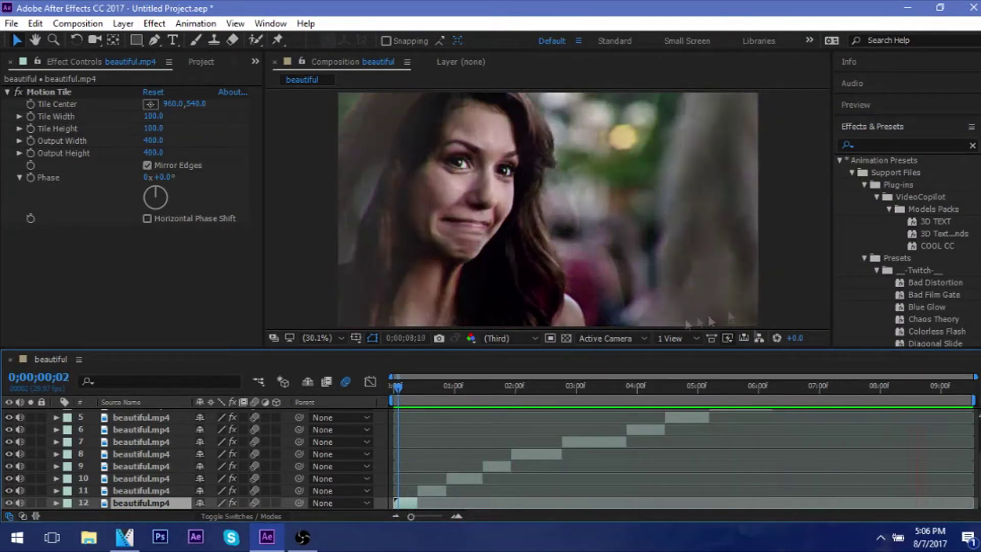
- Browse the Effect menu categories without applying one, then zoom the timeline into the first second
click(123, 23)
mouse_move(217, 170)
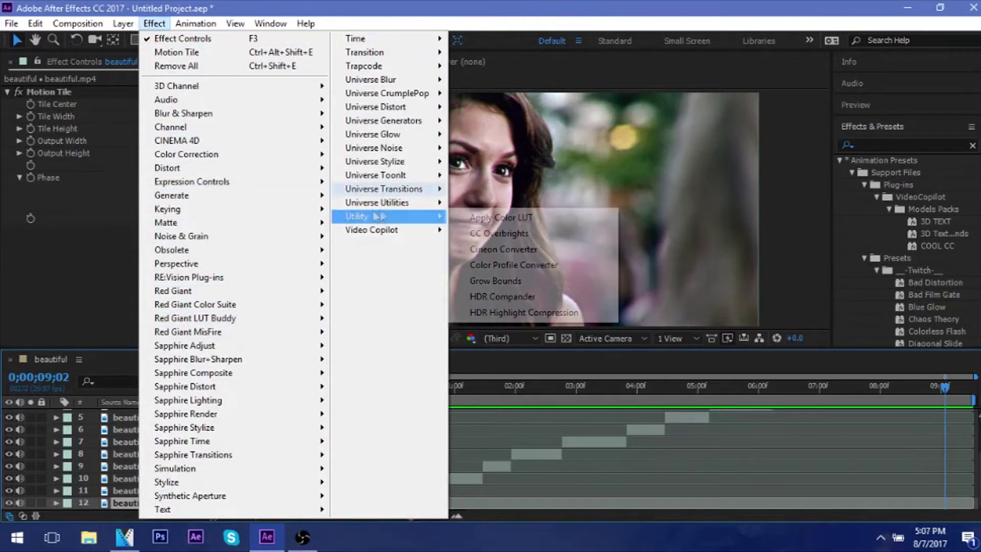
click(344, 11)
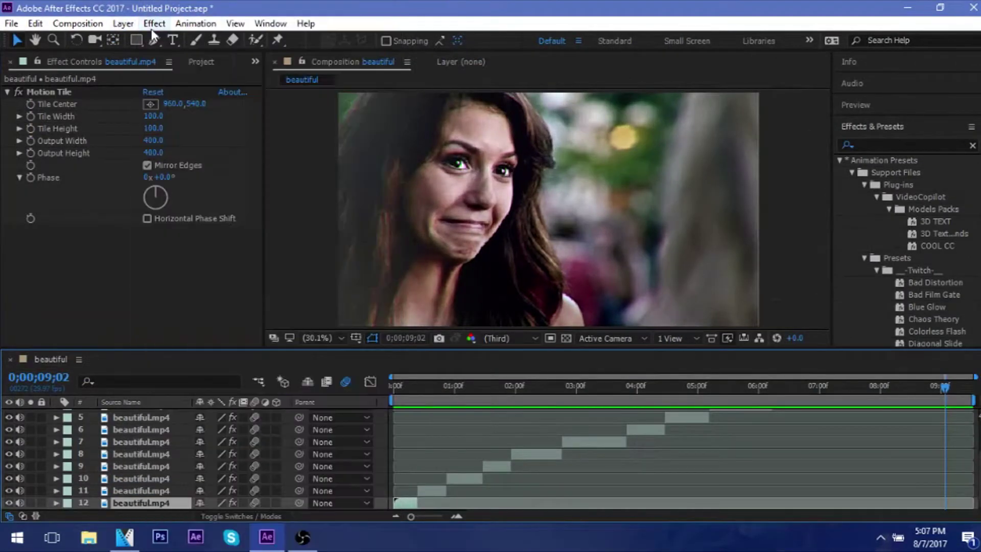
click(155, 24)
mouse_move(199, 199)
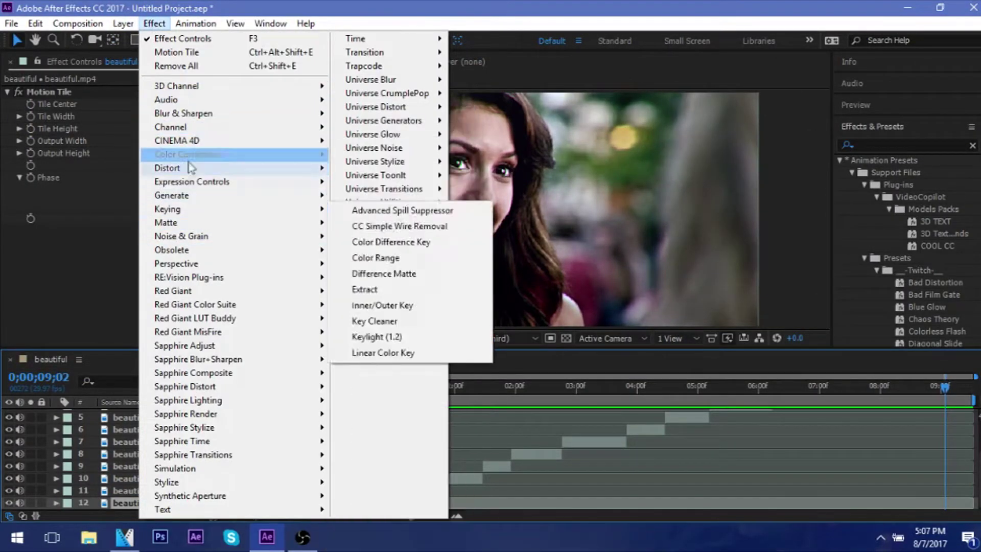
mouse_move(197, 169)
key(Escape)
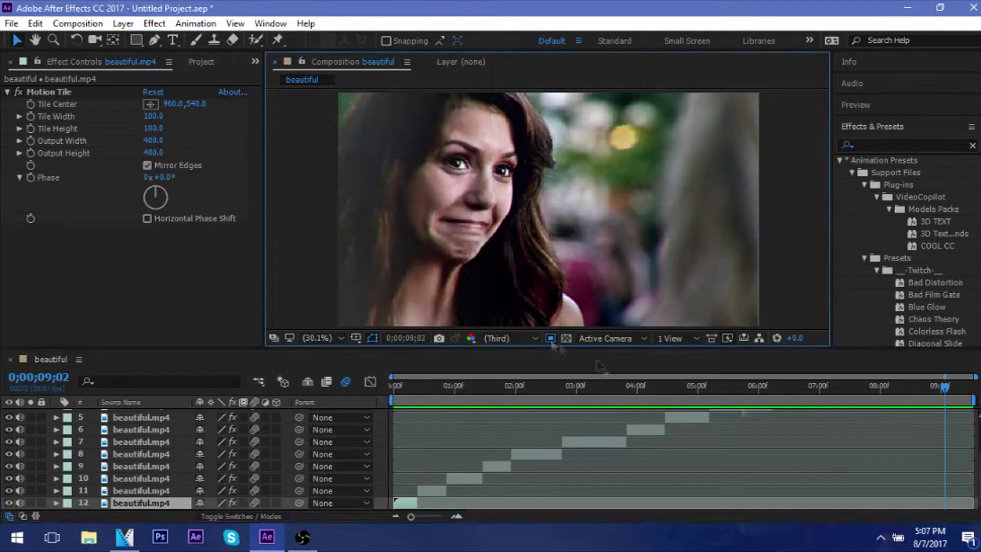
drag(409, 516, 439, 516)
- Keyframe layer 12's Scale up to 163.8% at frame 11
key(s)
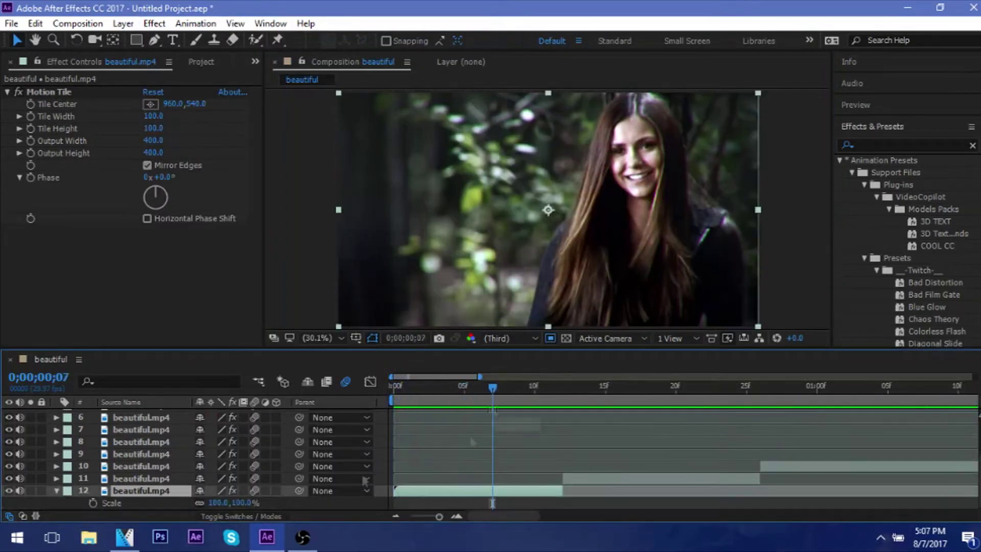
drag(217, 503, 240, 502)
key(shift+F3)
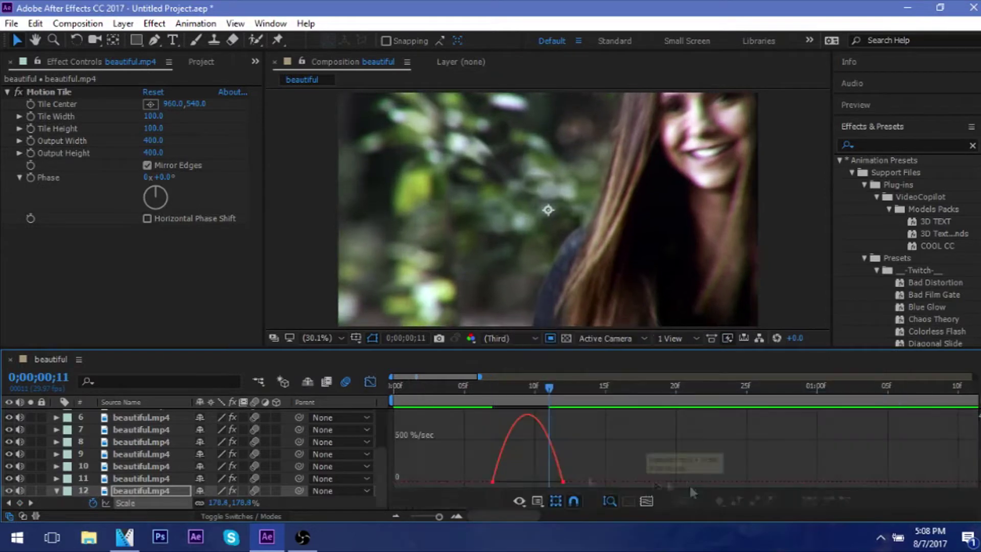
key(shift+F3)
key(Page_Down)
- Keyframe layer 11's Scale from 72% at frame 12 to 100%, with Easy Ease
click(573, 479)
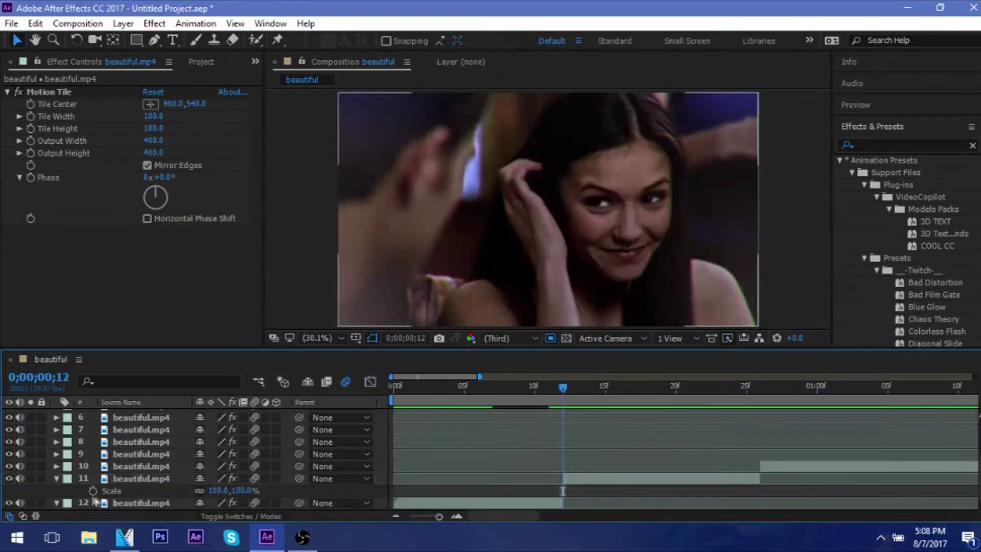
key(s)
key(alt+shift+s)
drag(217, 491, 203, 491)
right_click(564, 491)
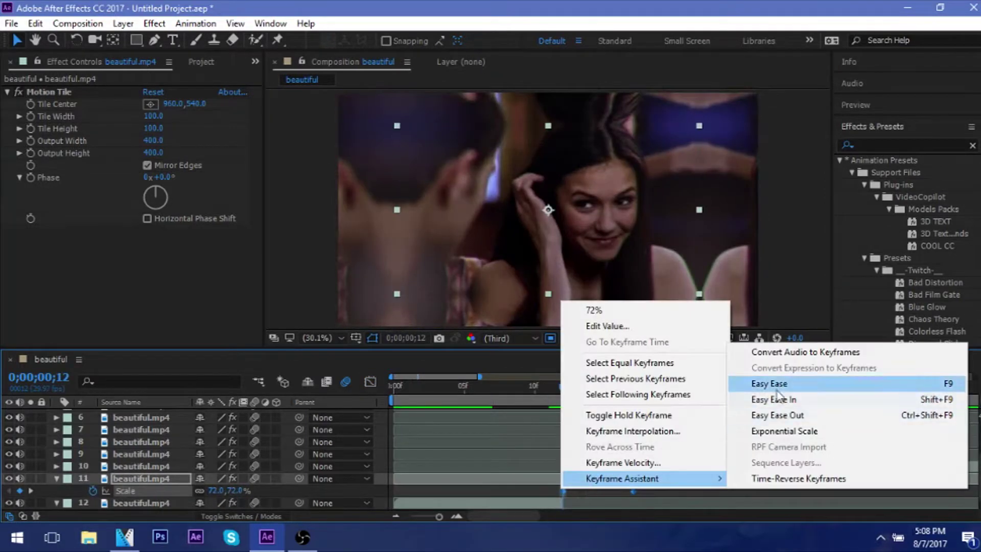
click(777, 400)
key(shift+F3)
click(370, 382)
- Preview the zoom transition from the start and open layer 11 in its Layer panel
key(Home)
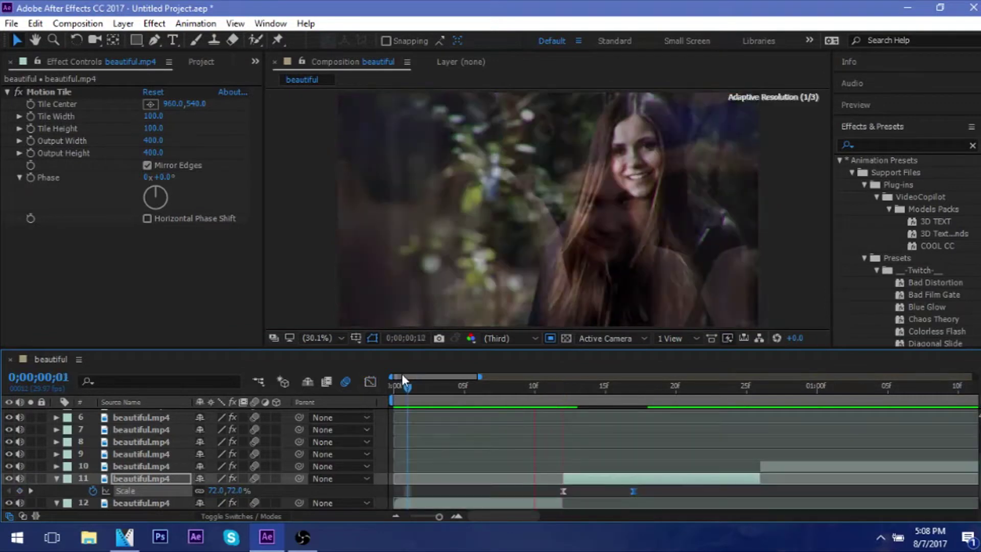
key(space)
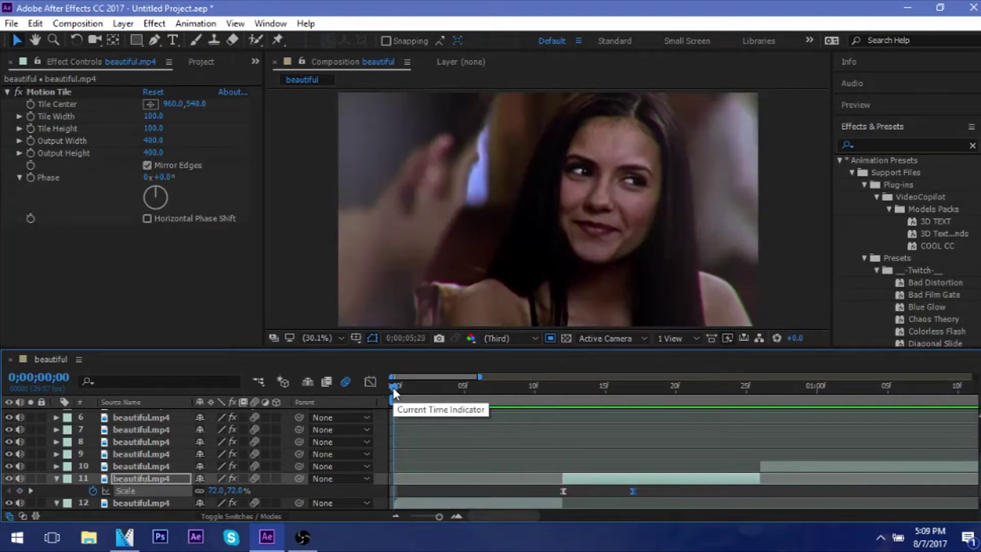
double_click(548, 210)
key(ctrl+b)
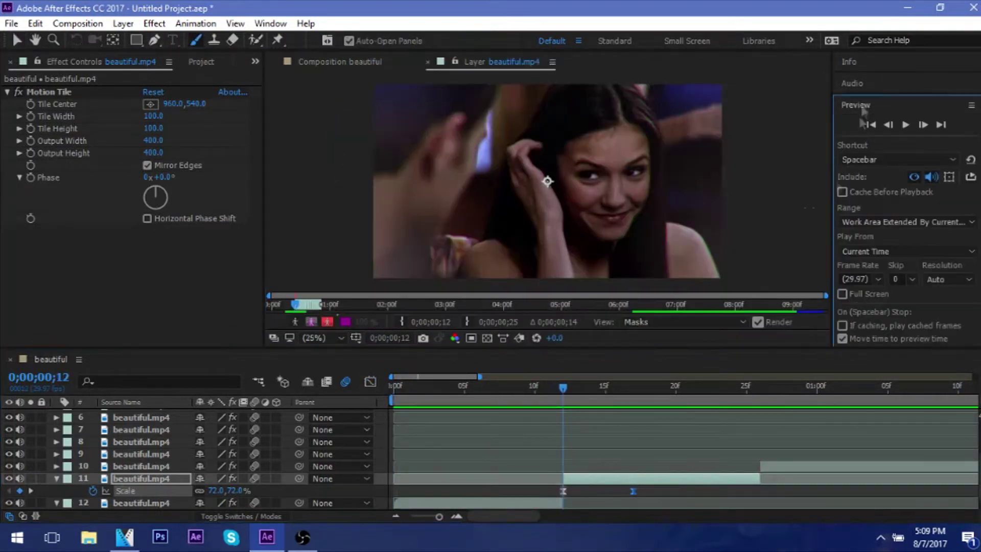
- Paint thin white brush strokes on layer 11 across several frames near the cut
drag(548, 181, 714, 262)
key(alt+e)
click(705, 242)
scroll(460, 179, up, 3)
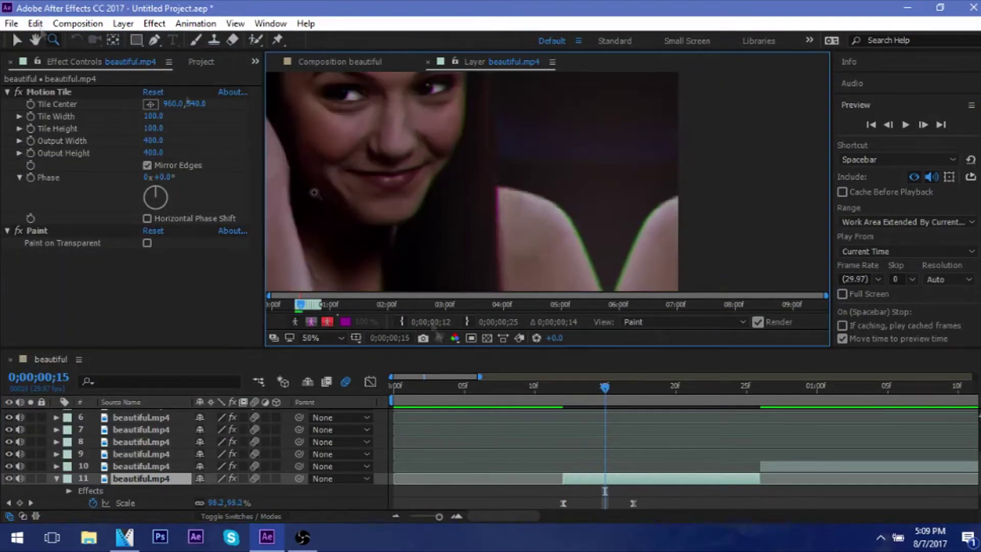
scroll(460, 179, down, 2)
key(ctrl+b)
scroll(460, 179, up, 1)
key(space)
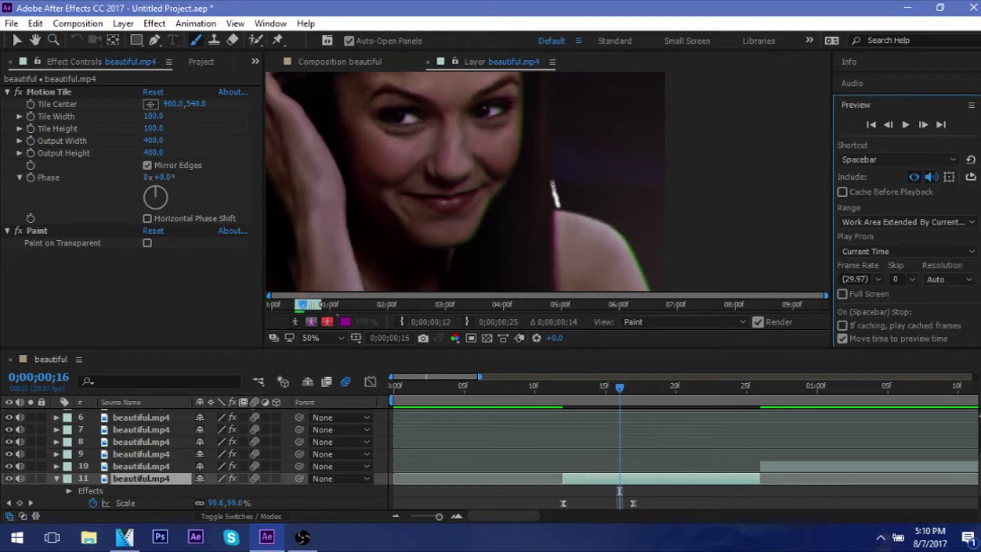
scroll(649, 149, down, 2)
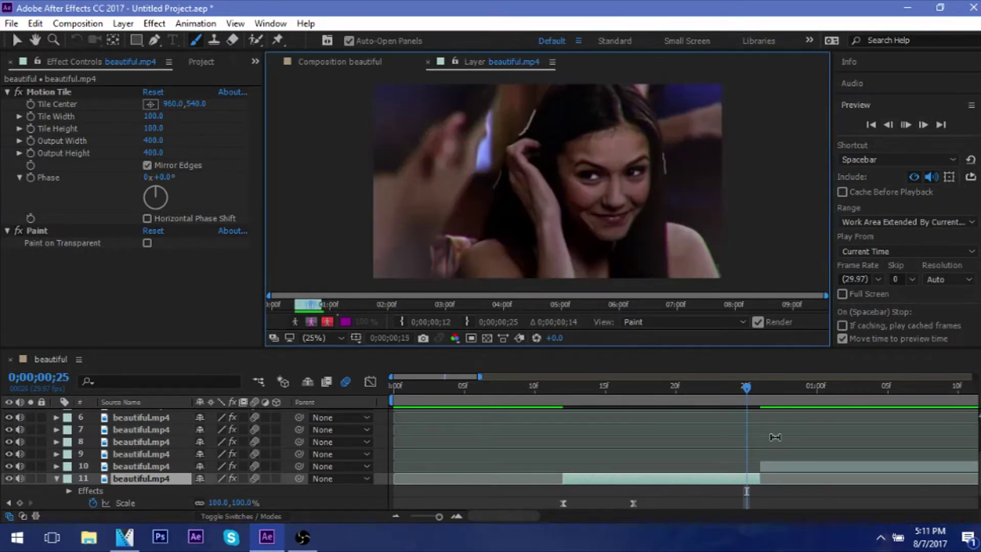
- Return to the composition and move the time to 0;00;00;20
click(776, 439)
click(710, 444)
click(634, 503)
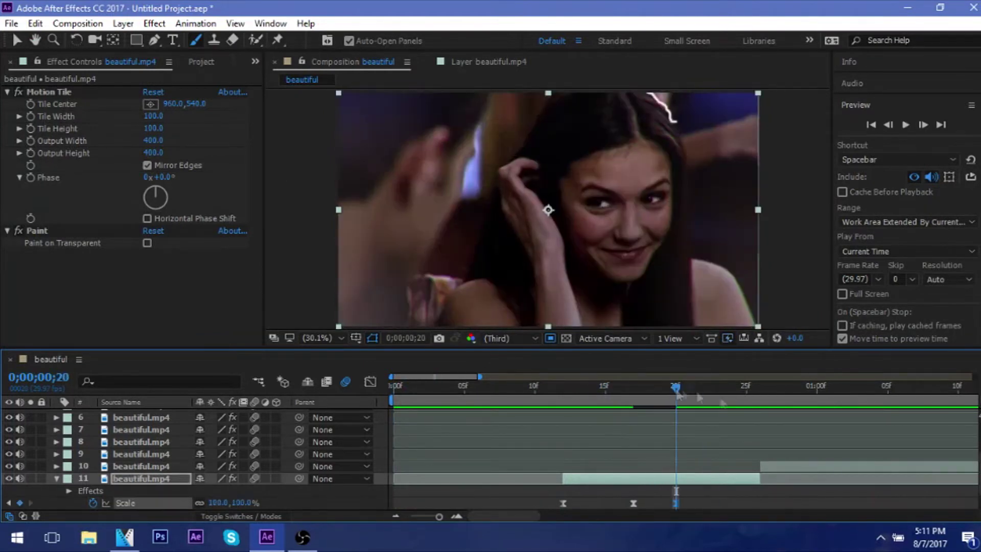
- Apply Easy Ease to the clip's 234% Scale keyframes and preview the eased zoom
drag(676, 387, 746, 388)
scroll(681, 499, down, 1)
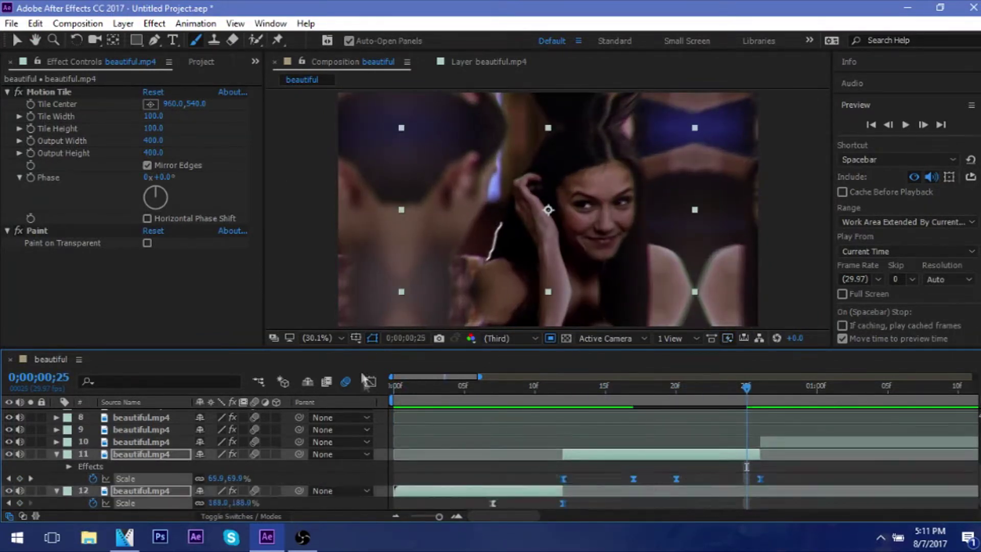
click(370, 382)
key(space)
click(370, 382)
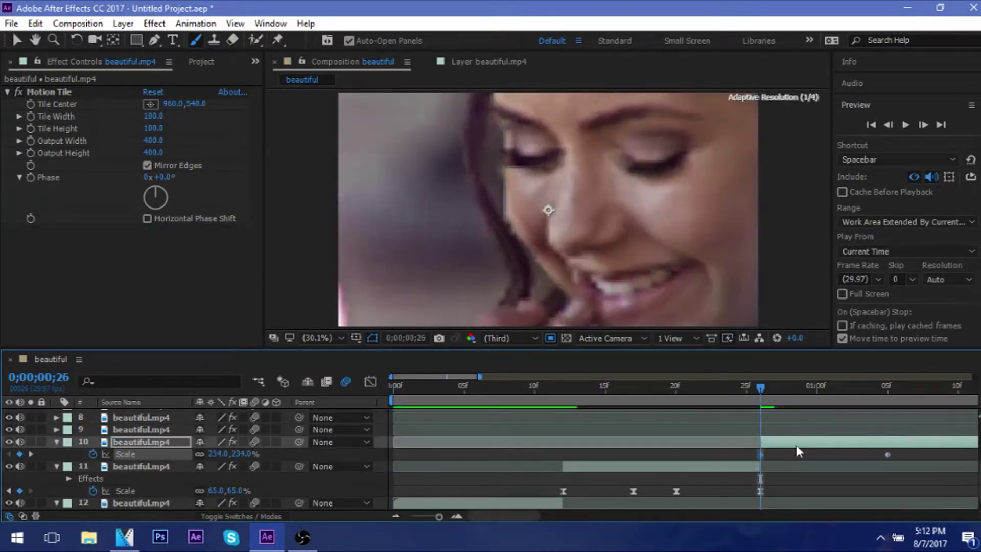
right_click(761, 454)
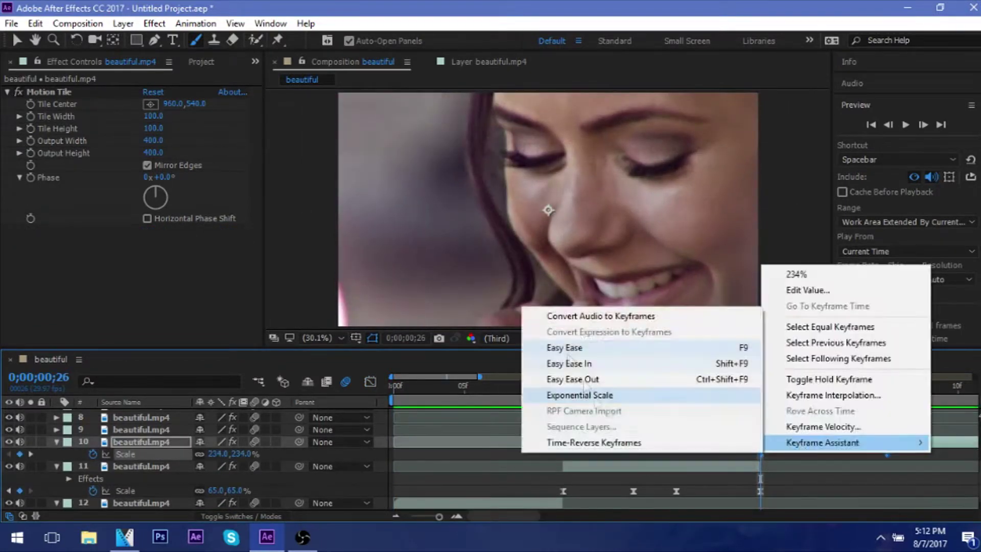
click(574, 346)
click(368, 382)
key(space)
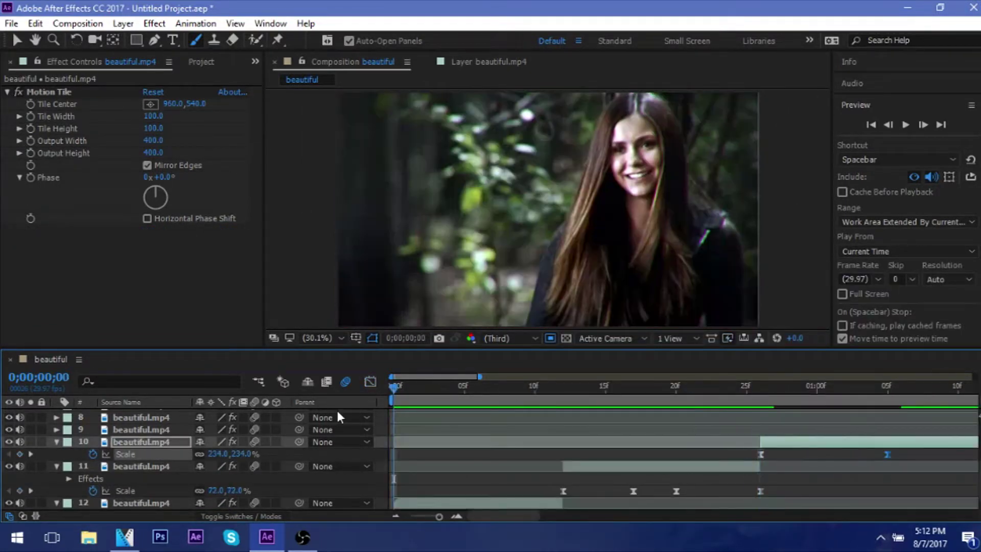
- Add a new adjustment layer and move its start to the cut
right_click(607, 288)
mouse_move(618, 296)
click(843, 427)
drag(977, 442, 778, 441)
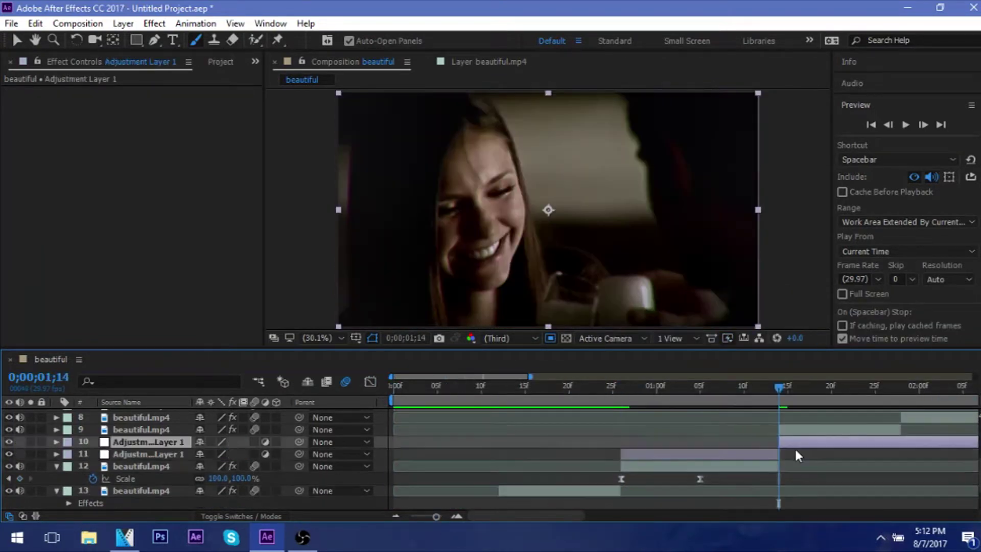
- Trim the adjustment layer to the next clip and give it a Transform effect at Scale 110
drag(394, 441, 621, 441)
key(ctrl+5)
text(transfor)
drag(890, 172, 294, 198)
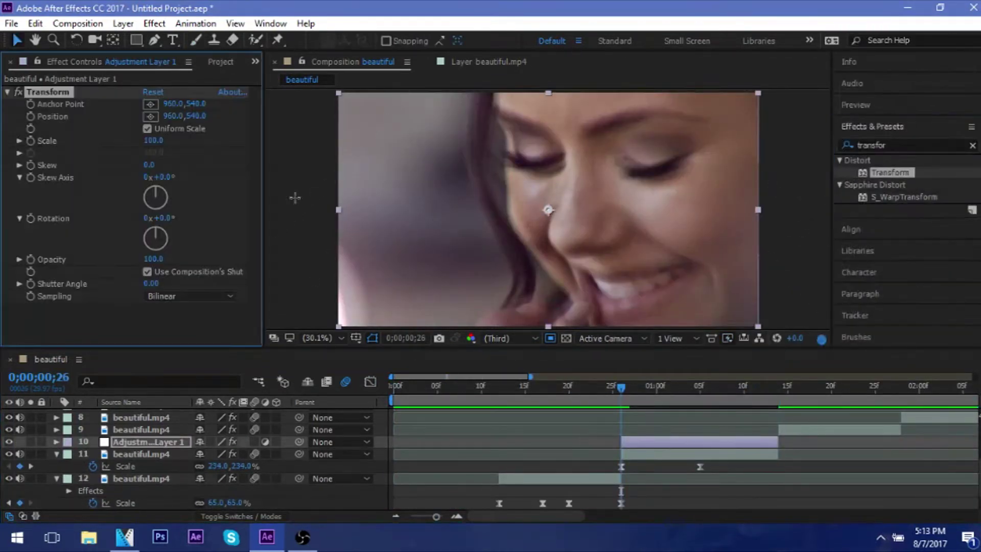
text(10)
key(Return)
key(ctrl+5)
- Apply Black & White to the adjustment layer, then undo the effect and value changes
text(black)
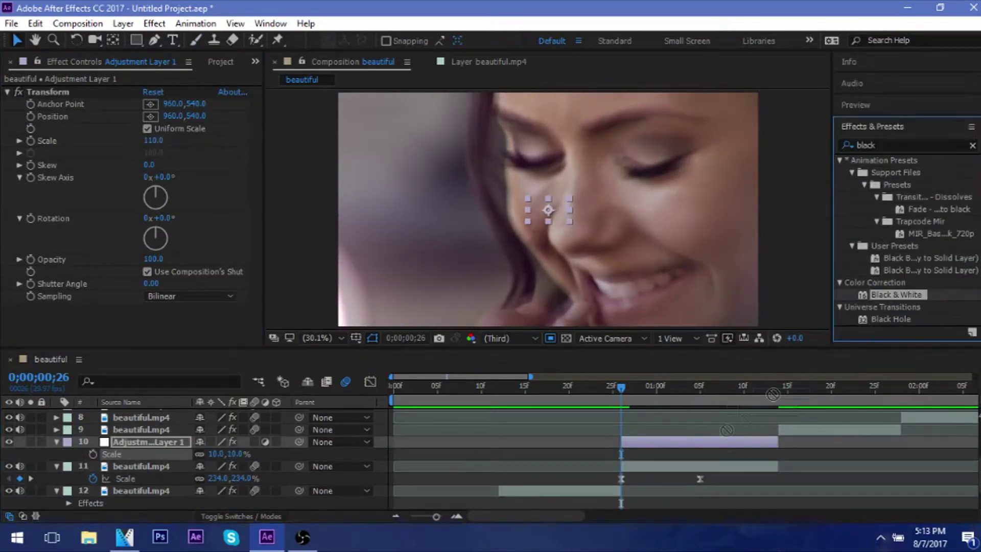
drag(898, 295, 703, 443)
key(ctrl+z)
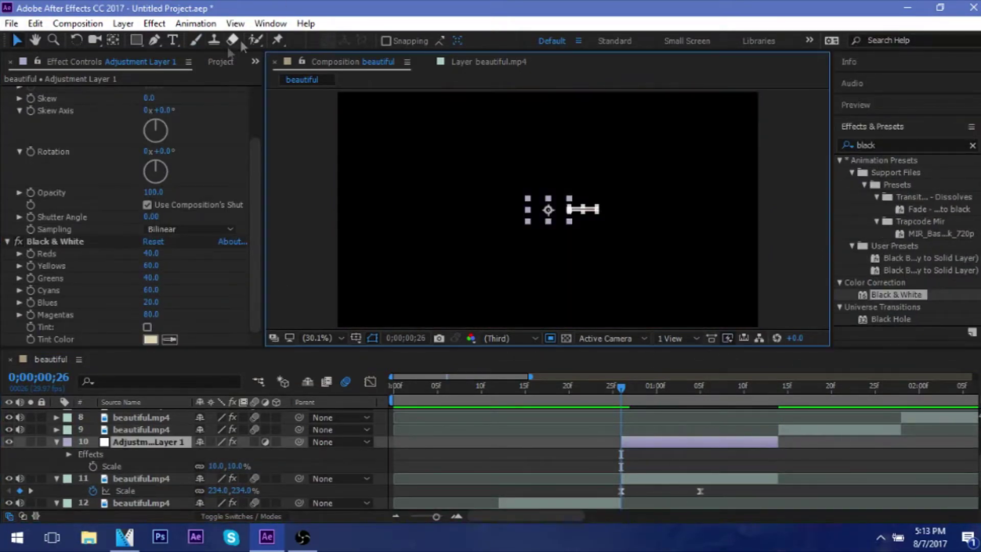
click(35, 23)
click(76, 39)
click(34, 24)
click(61, 56)
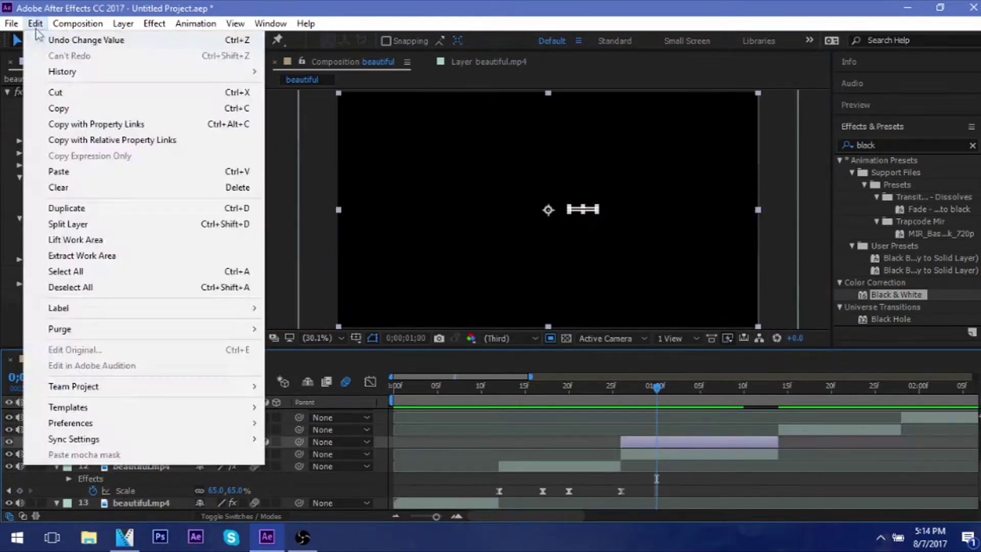
- Zoom the timeline out to show all clips and start Save As with the name 'beautiful'
right_click(650, 447)
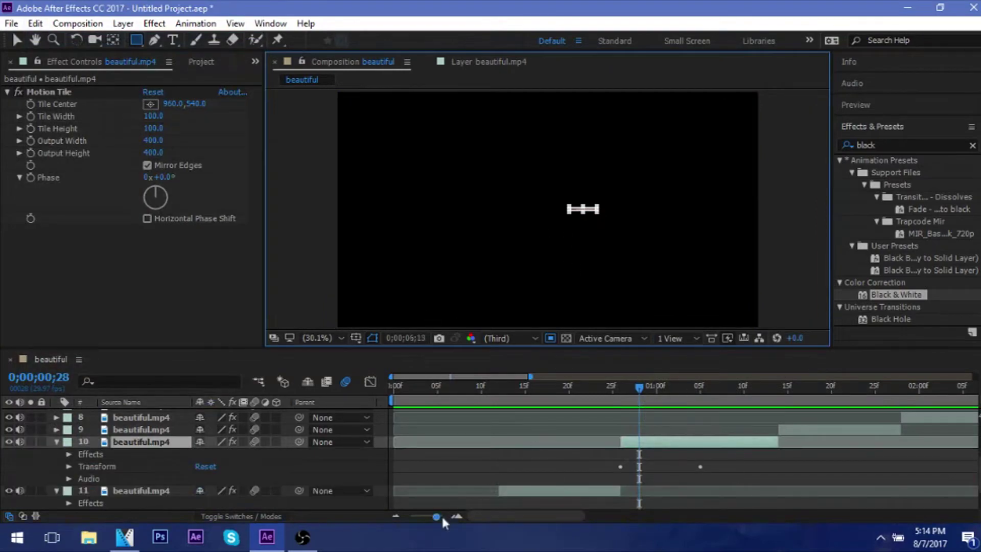
drag(438, 517, 411, 516)
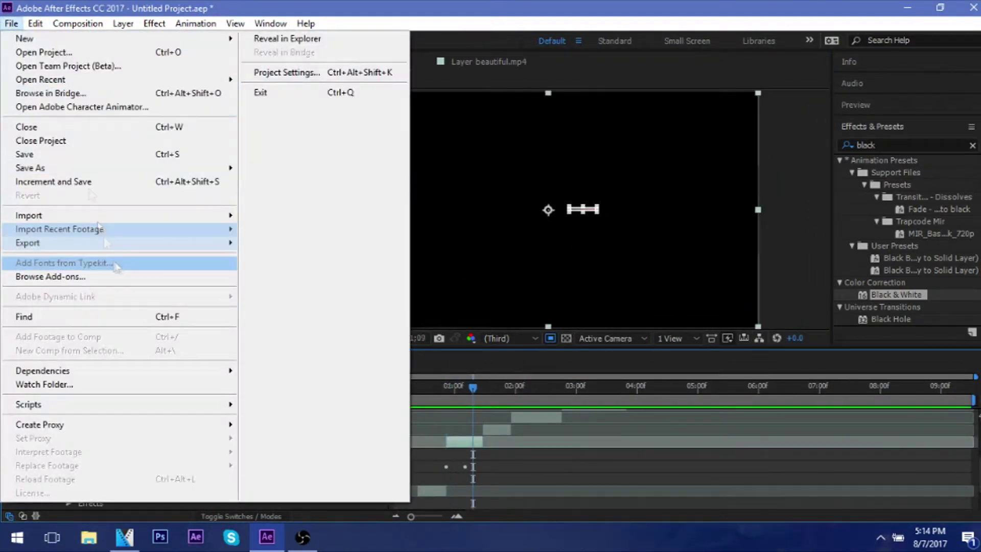
click(276, 169)
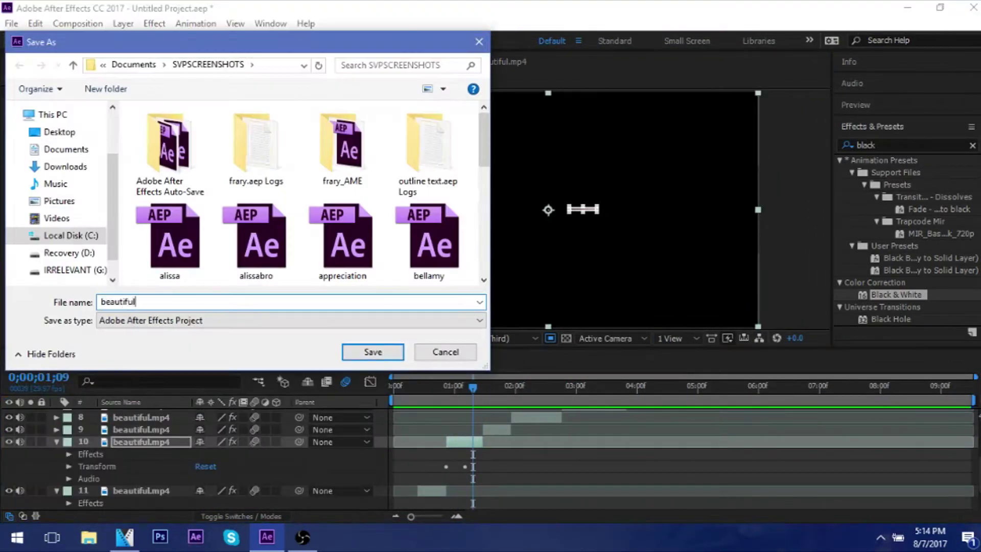
- Save as beautiful.aep, reopen that project, and play back the composition
key(Return)
text(beau)
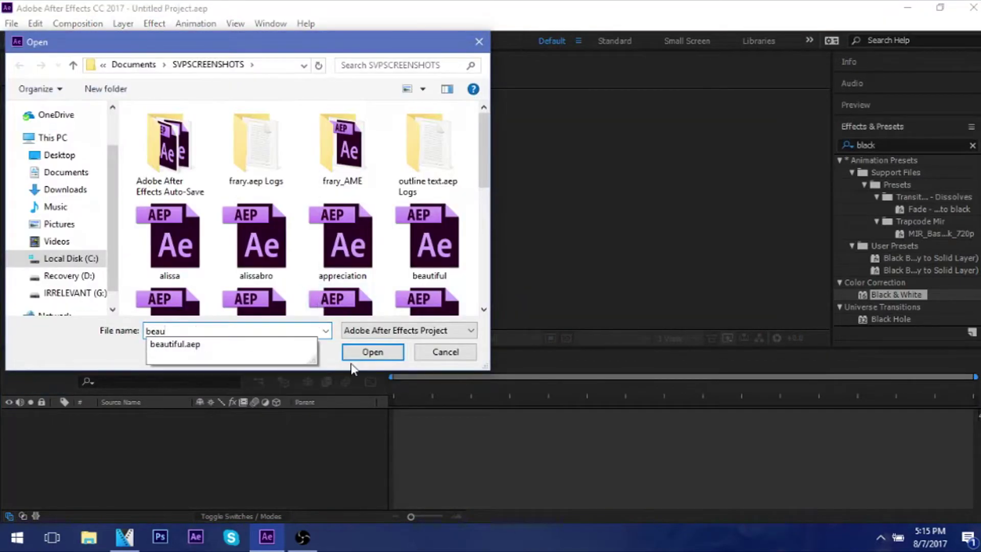
click(358, 353)
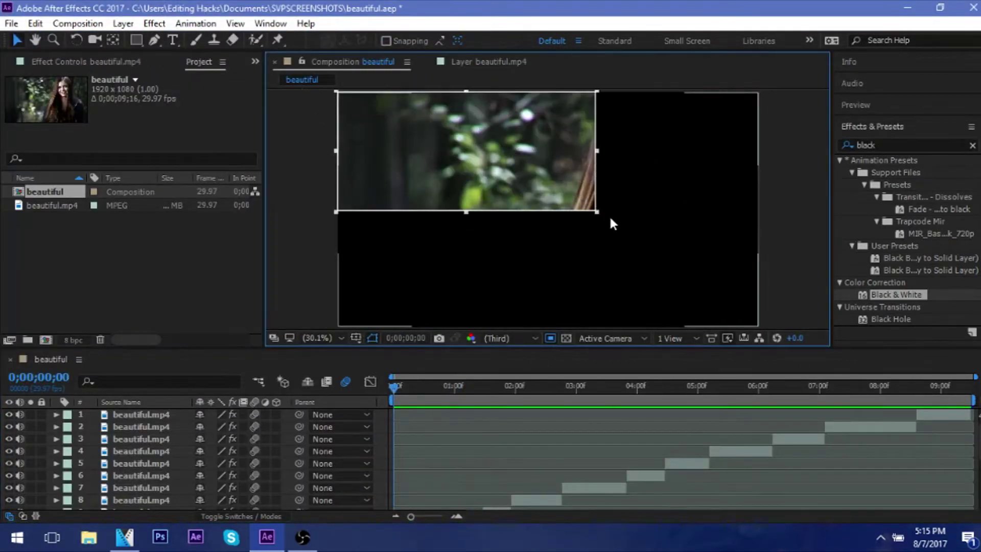
key(space)
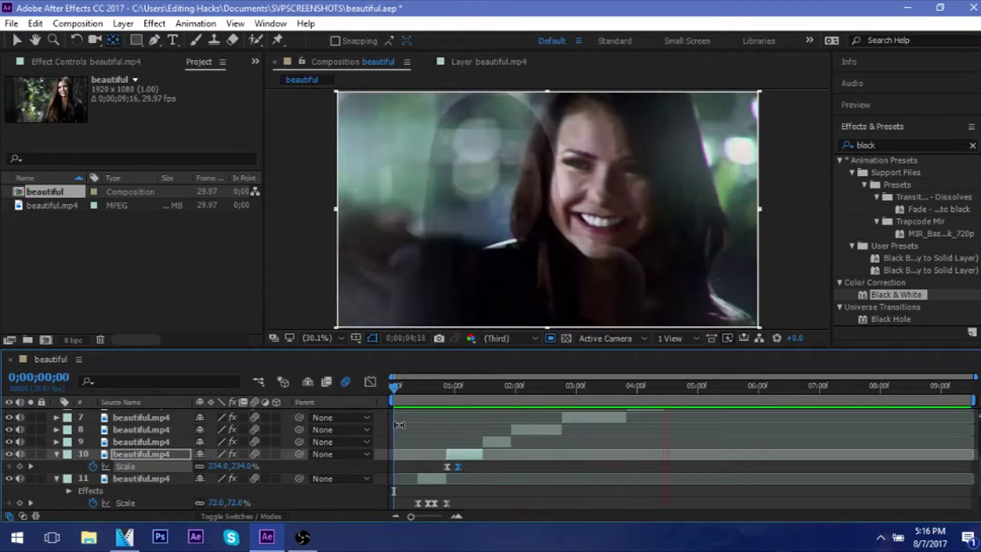
click(296, 548)
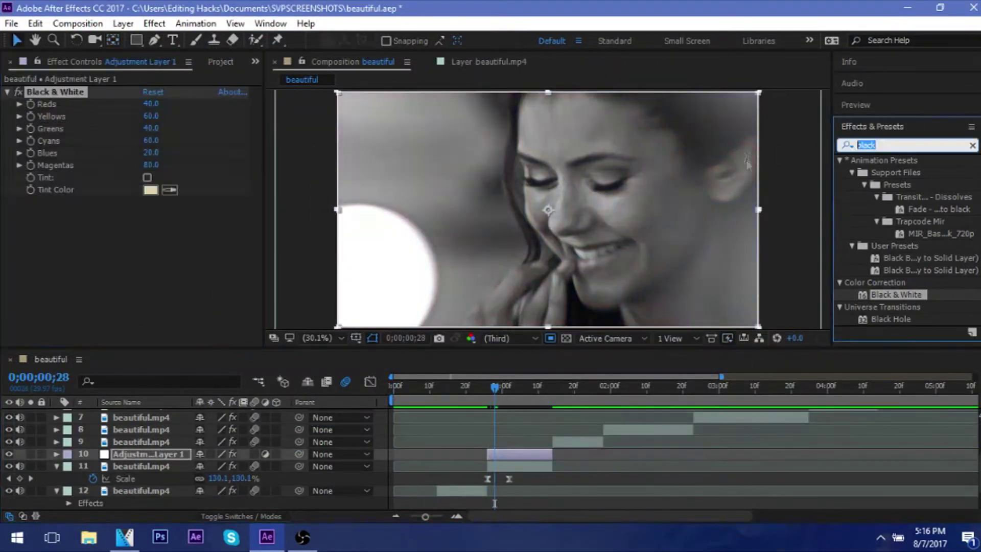
- Add Transform to the adjustment layer, keyframe Scale 120.8,10% to 1135.2,94%, and ease it
text(transfor)
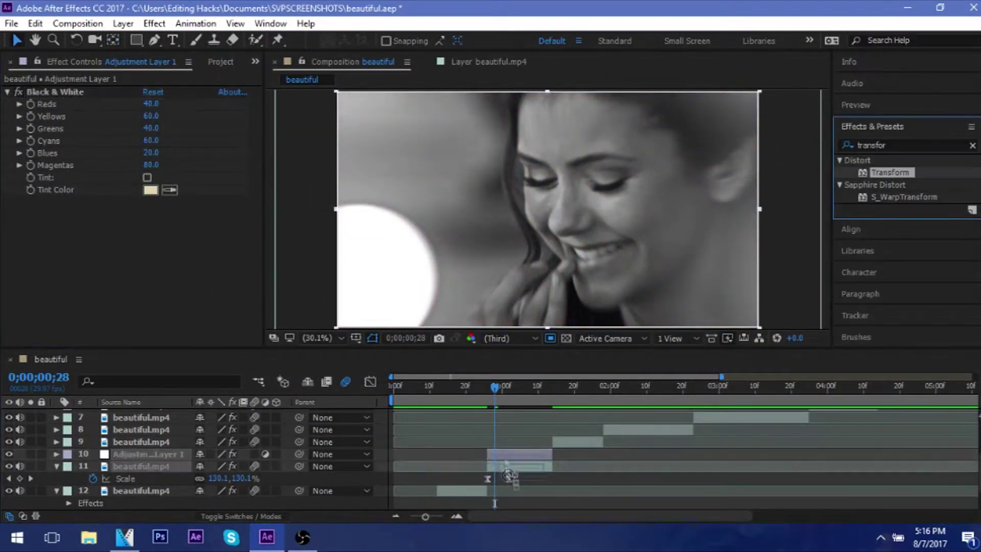
double_click(890, 172)
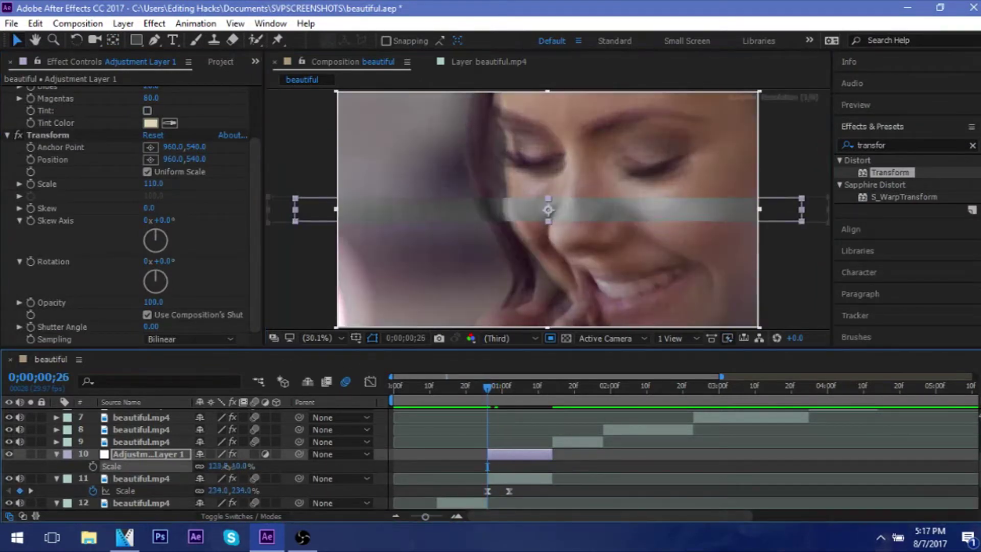
key(ctrl+z)
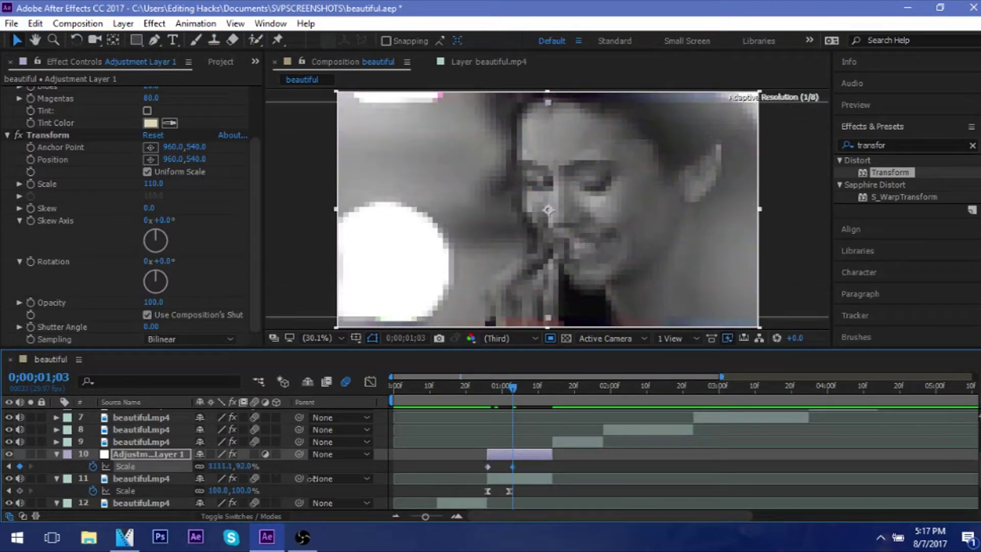
key(F9)
key(space)
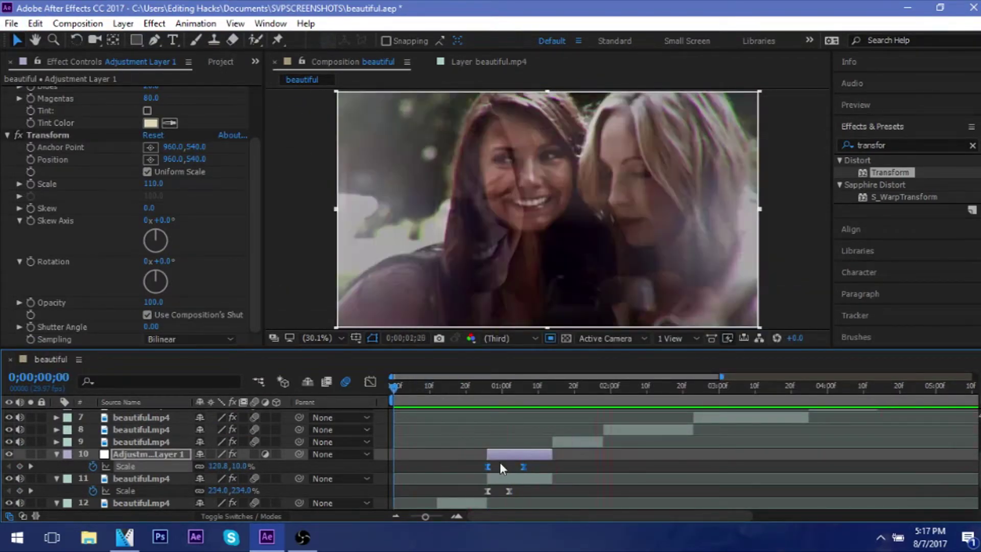
- Move the second Scale keyframe earlier, check its speed curve, and open layer 9 at 0;00;01;14
drag(523, 466, 508, 467)
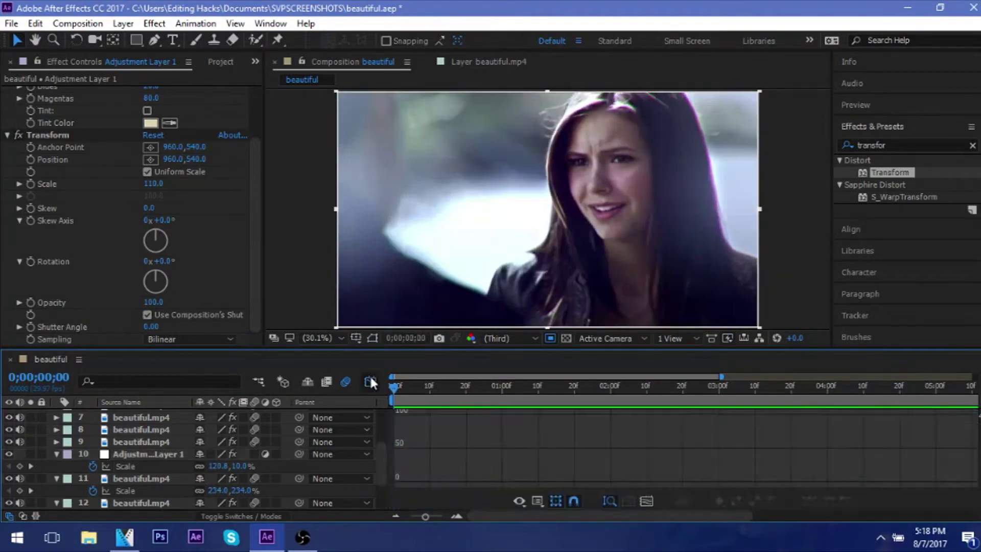
key(shift+F3)
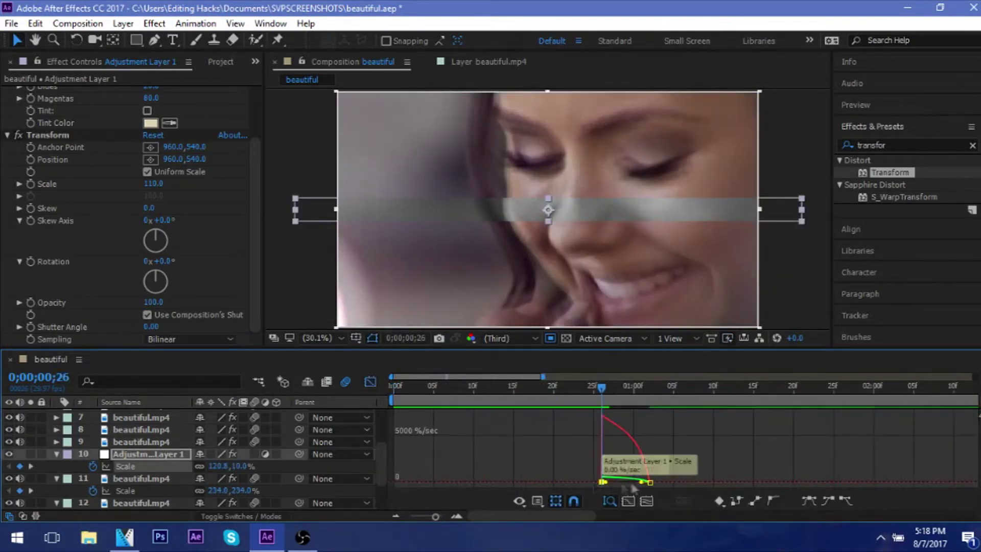
key(shift+F3)
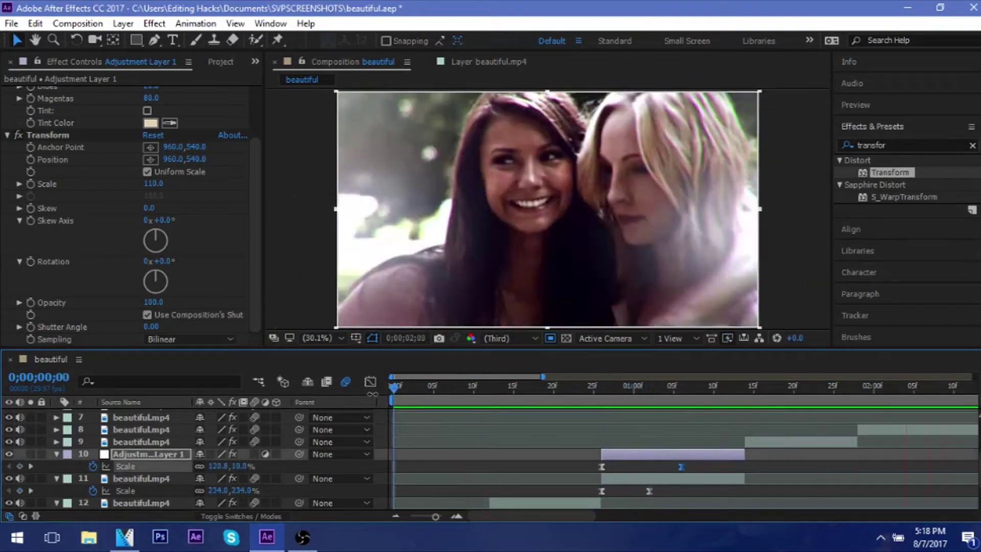
click(683, 394)
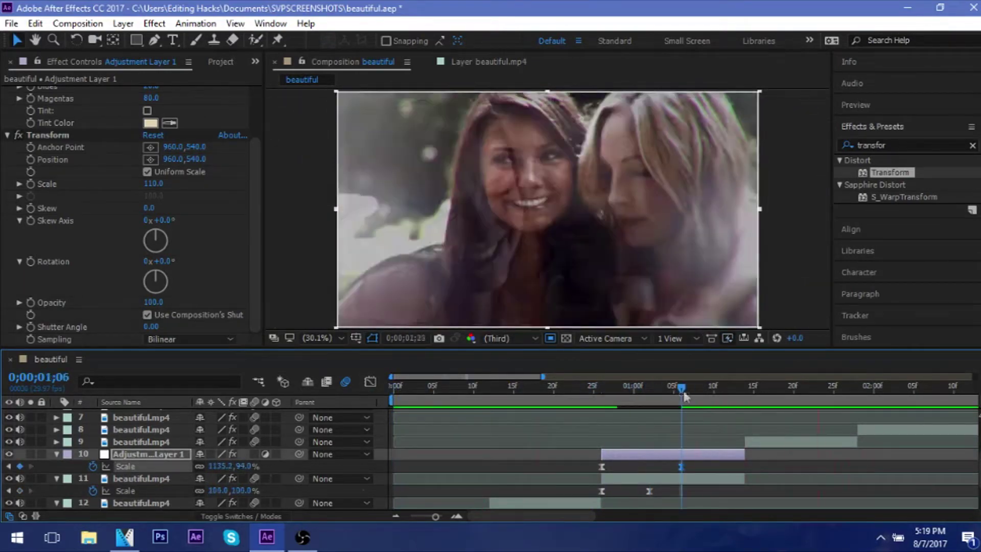
drag(683, 395, 745, 395)
double_click(749, 442)
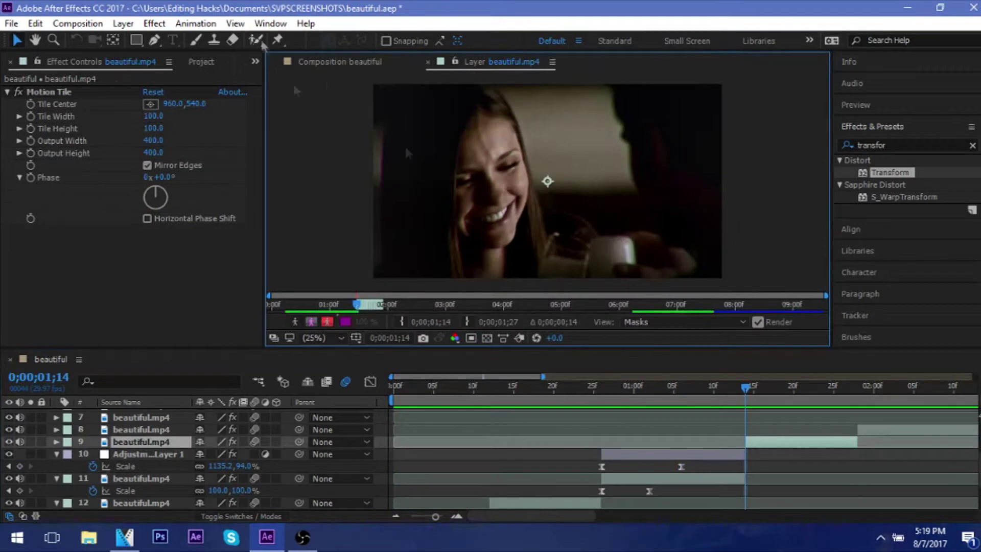
- Paint white strokes on layer 9 across frames 0;00;01;15–0;00;01;27, then play the composition
key(ctrl+b)
click(864, 105)
key(Page_Down)
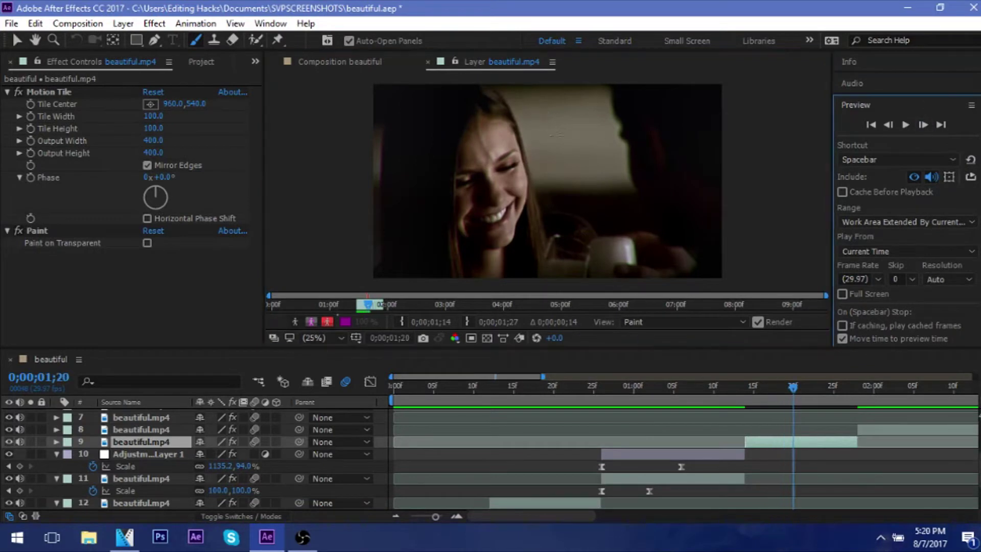
key(space)
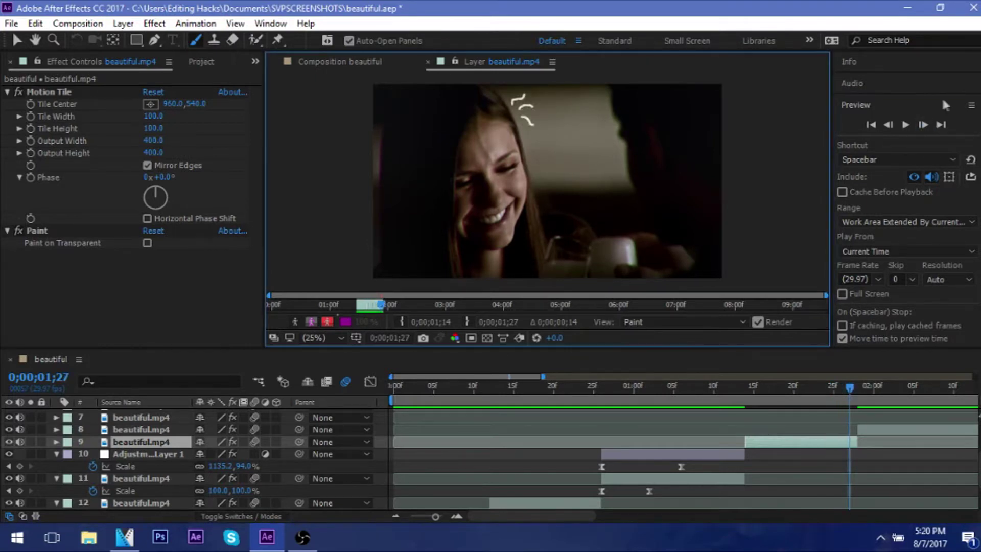
key(backslash)
key(space)
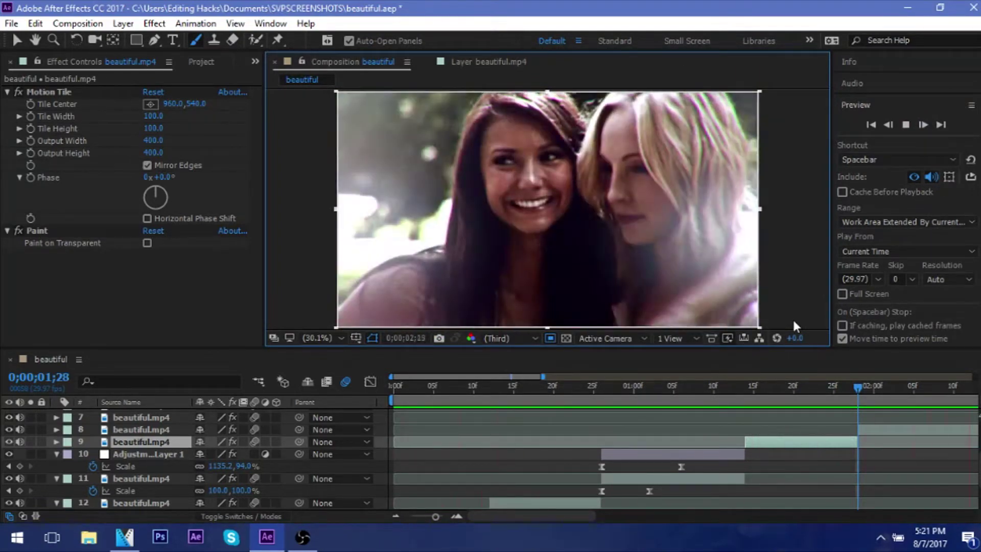
- Keyframe layer 11's Position so the clip slides off to the left
click(689, 387)
click(693, 478)
key(p)
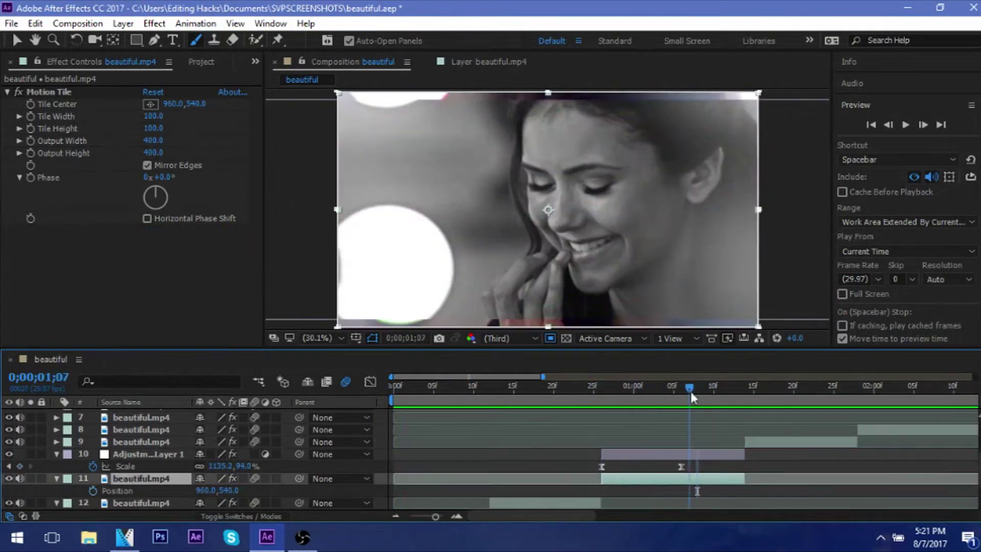
drag(204, 490, 138, 490)
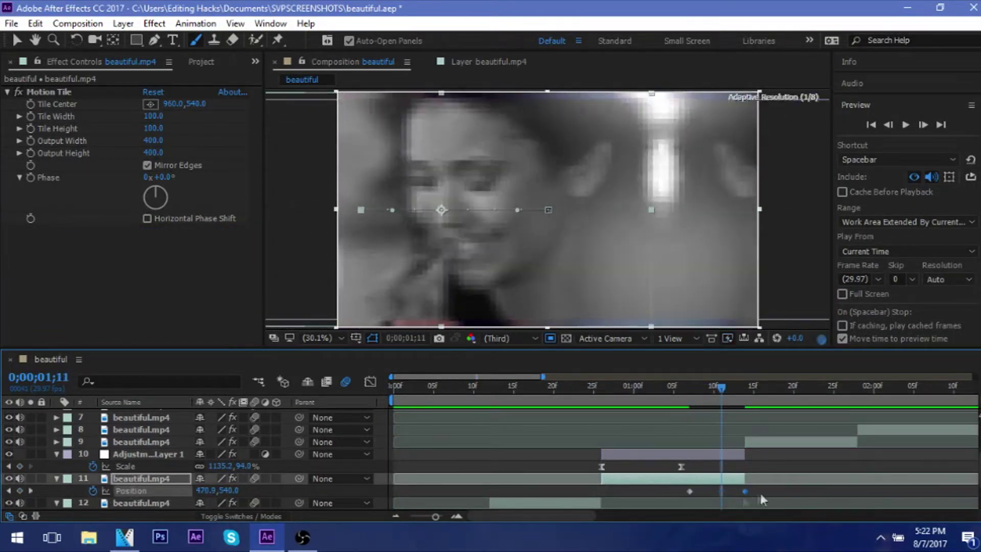
key(shift+F3)
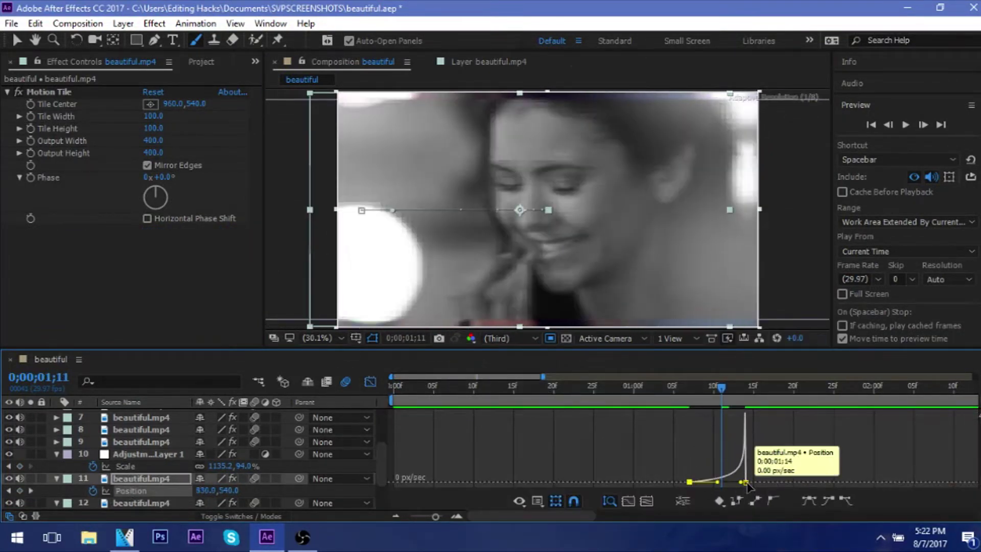
key(shift+F3)
- Add eased Rotation keyframes to layer 11, steepen the curve into the cut, and preview
key(r)
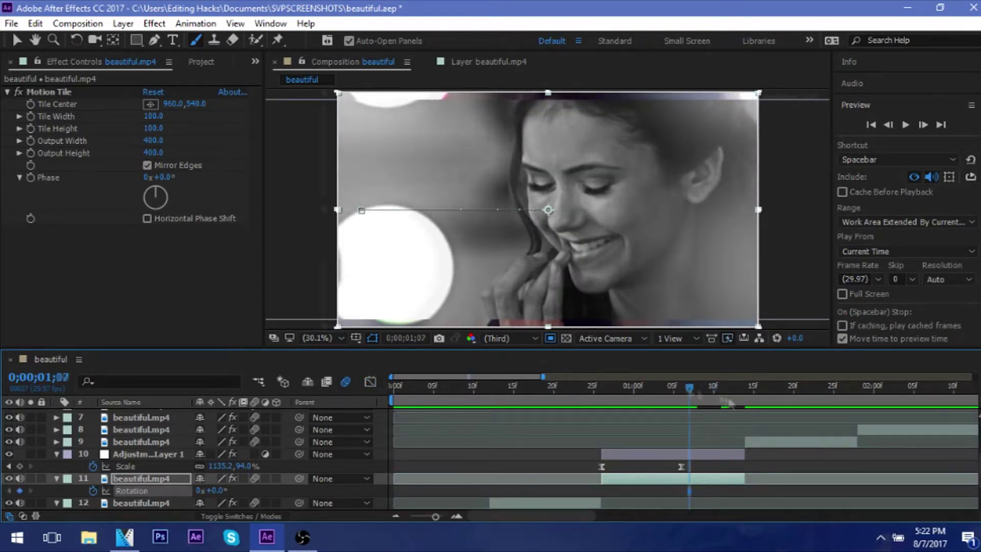
right_click(690, 491)
mouse_move(736, 483)
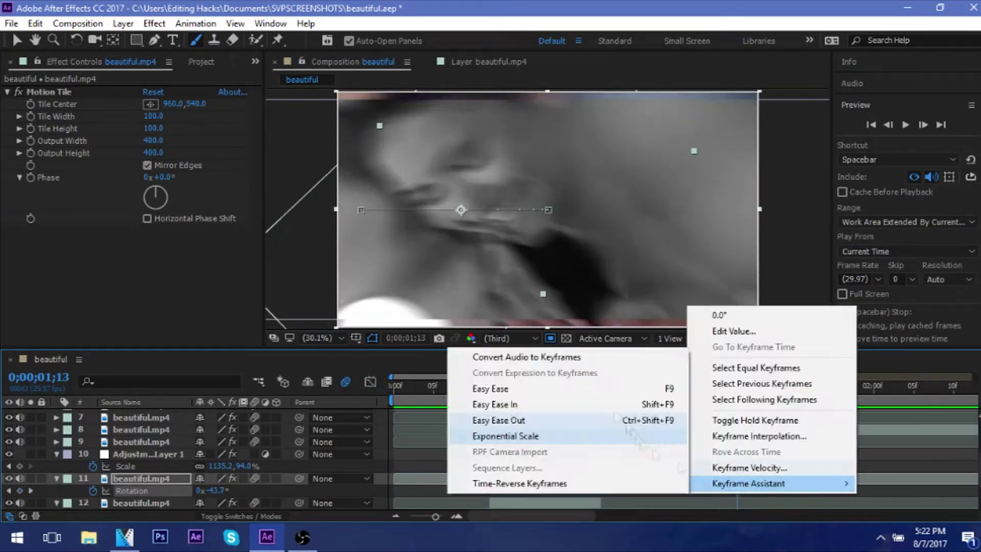
click(500, 324)
key(shift+F3)
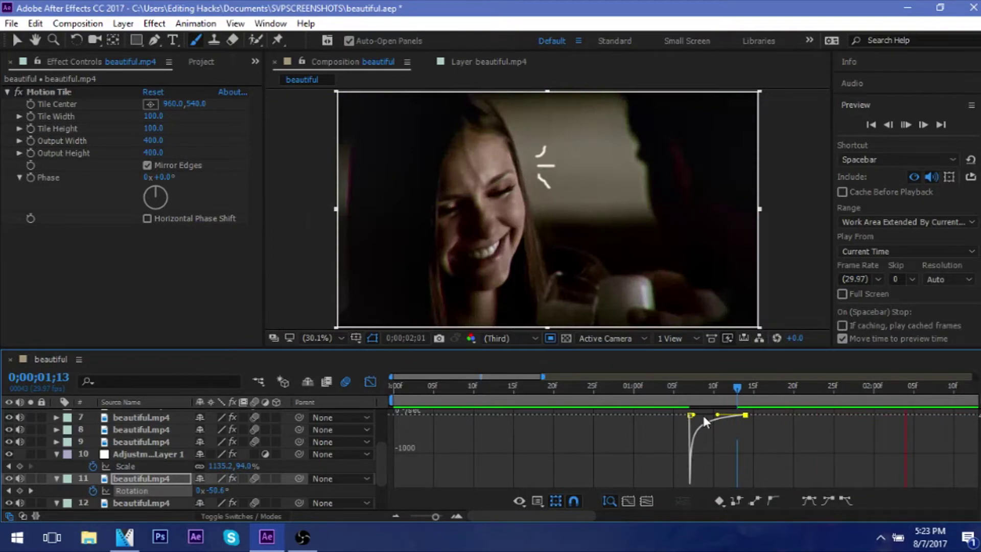
key(space)
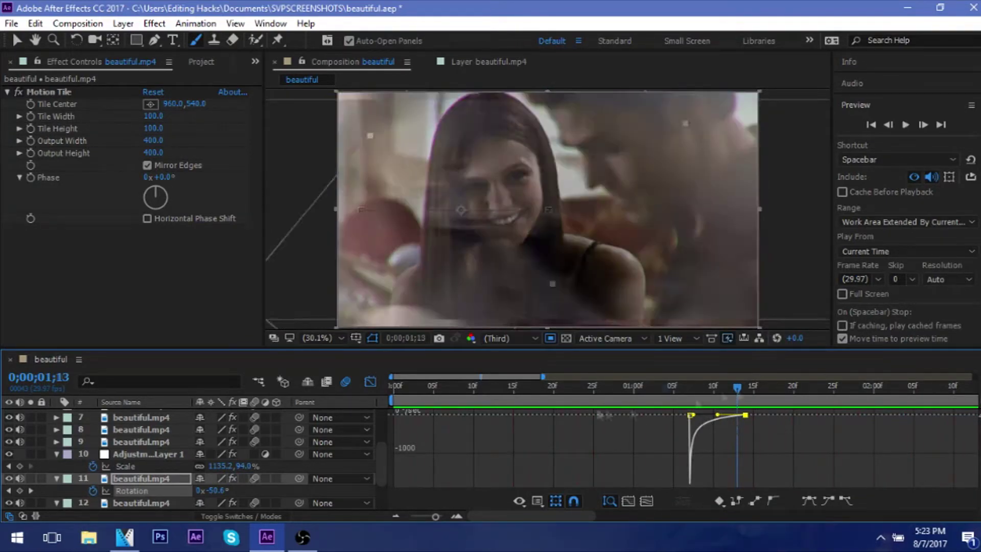
drag(576, 389, 717, 415)
key(shift+F3)
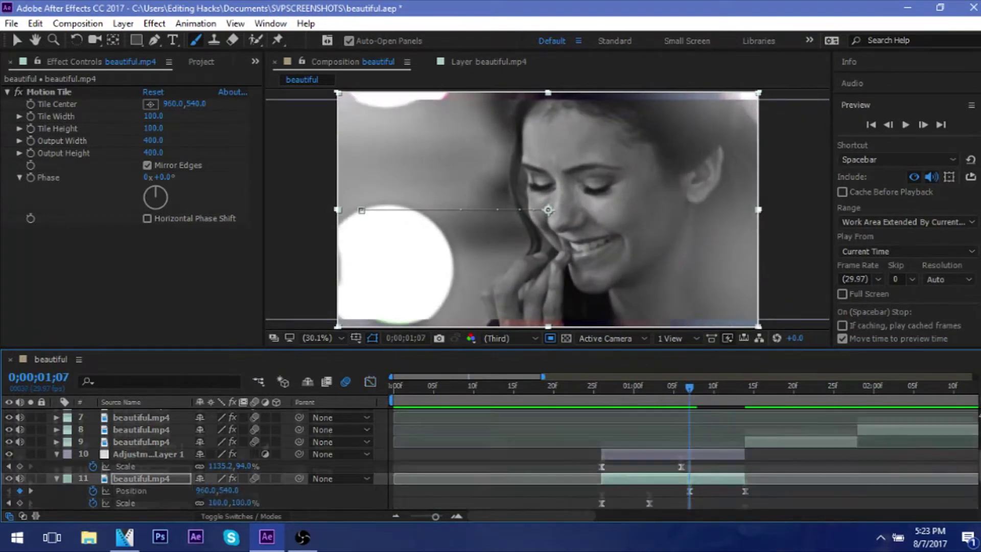
key(space)
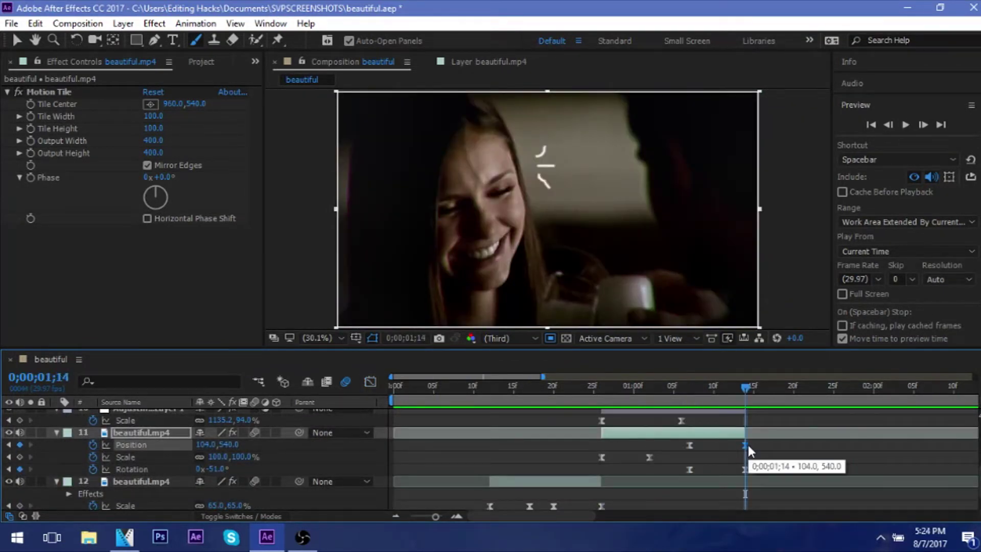
- Split the clip at 1;14 and start the new piece offset far right with eased Position keyframes
key(ctrl+shift+d)
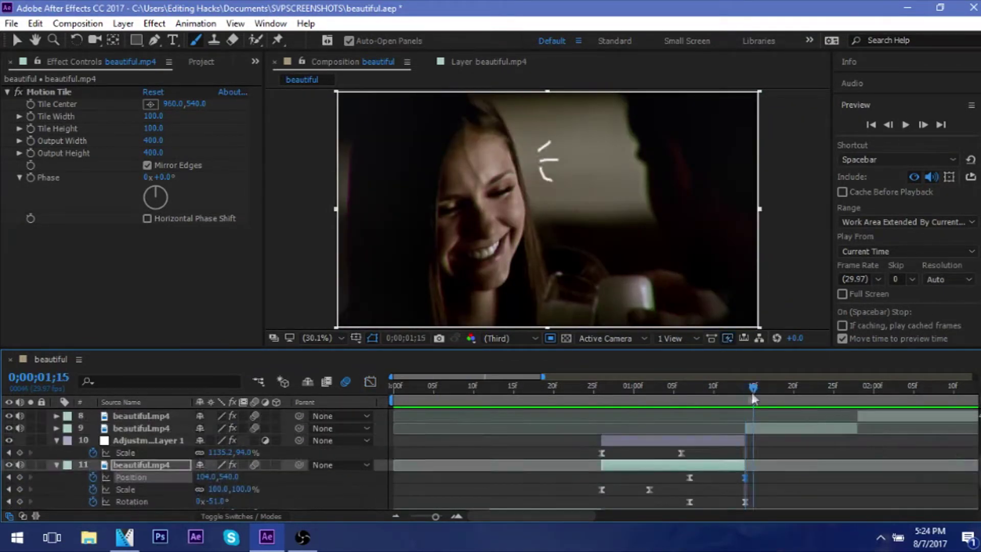
drag(801, 451, 817, 443)
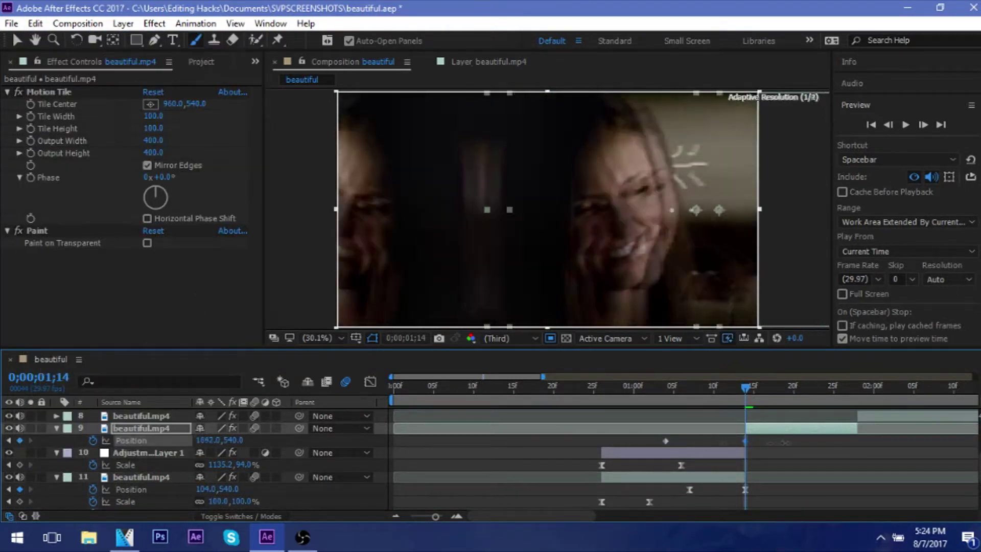
right_click(745, 440)
mouse_move(822, 429)
click(558, 362)
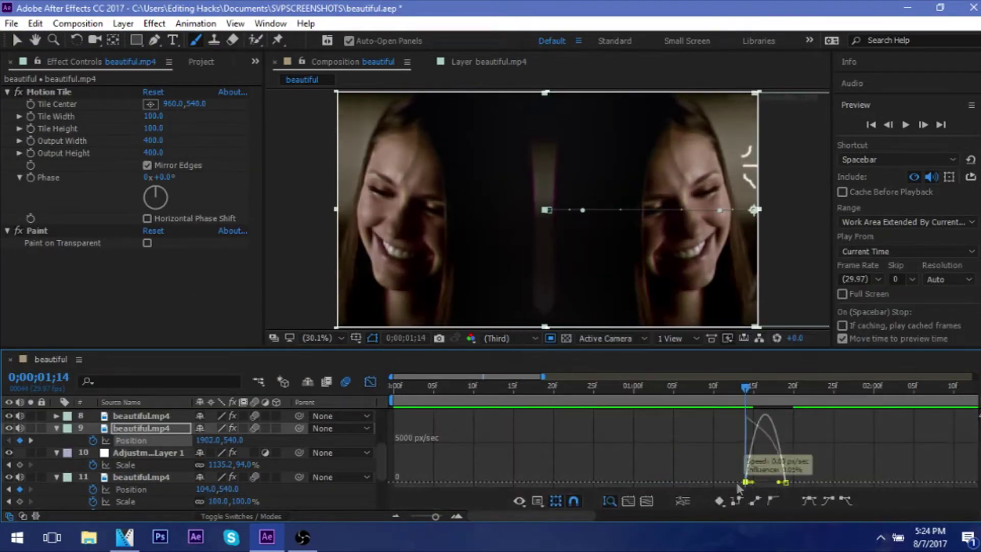
click(789, 405)
- Keyframe the new piece's Rotation from 51°, align its end keyframe with Position's, and preview
key(r)
key(i)
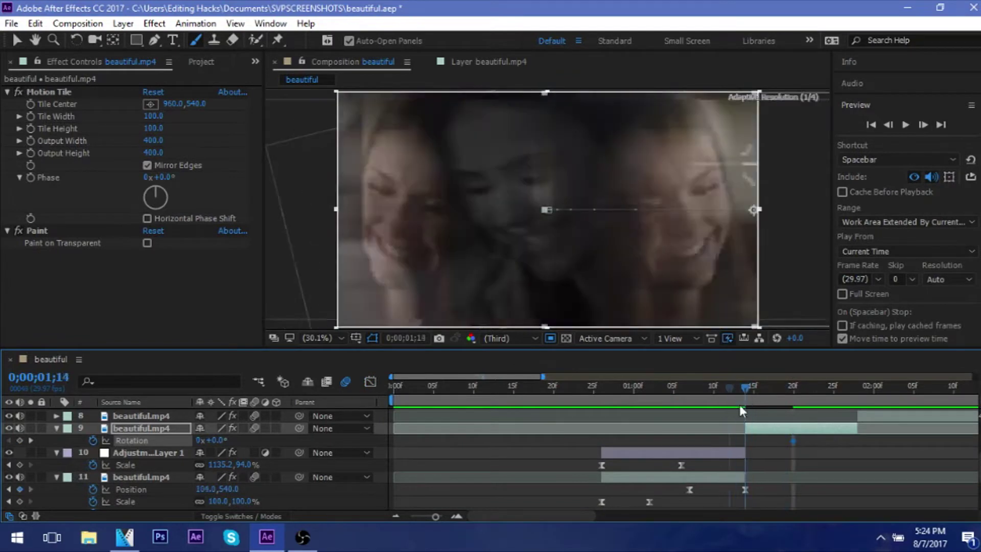
key(ctrl+v)
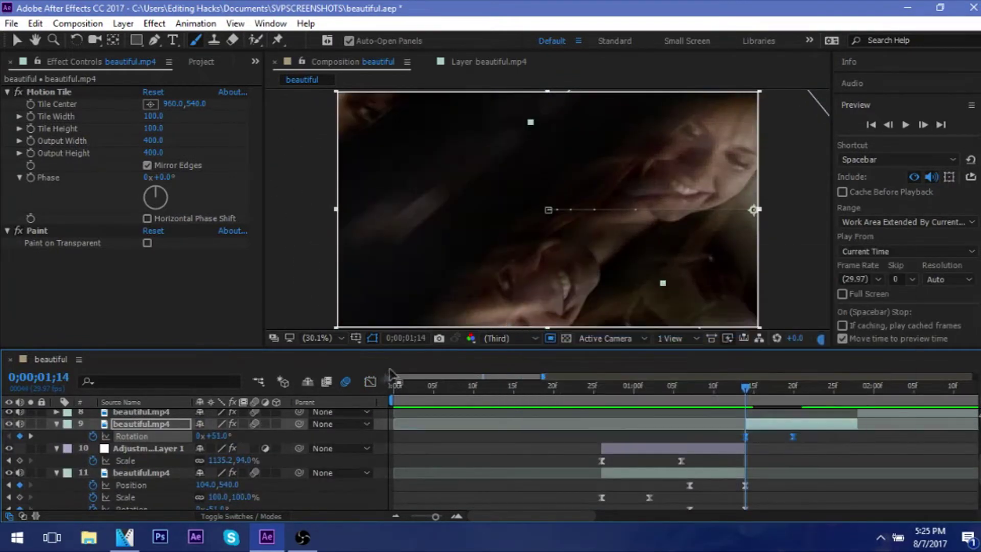
key(shift+F3)
click(370, 381)
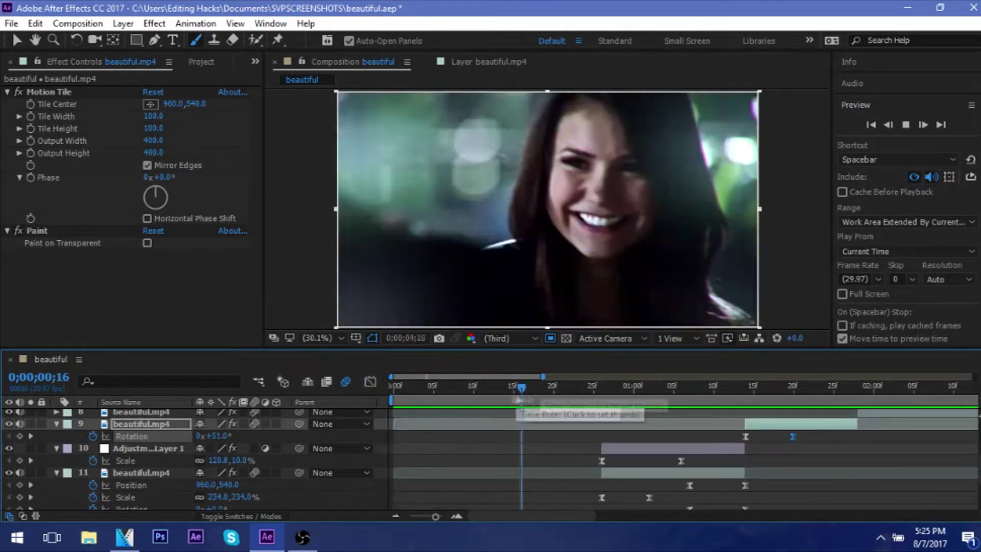
key(shift+p)
drag(792, 438, 801, 436)
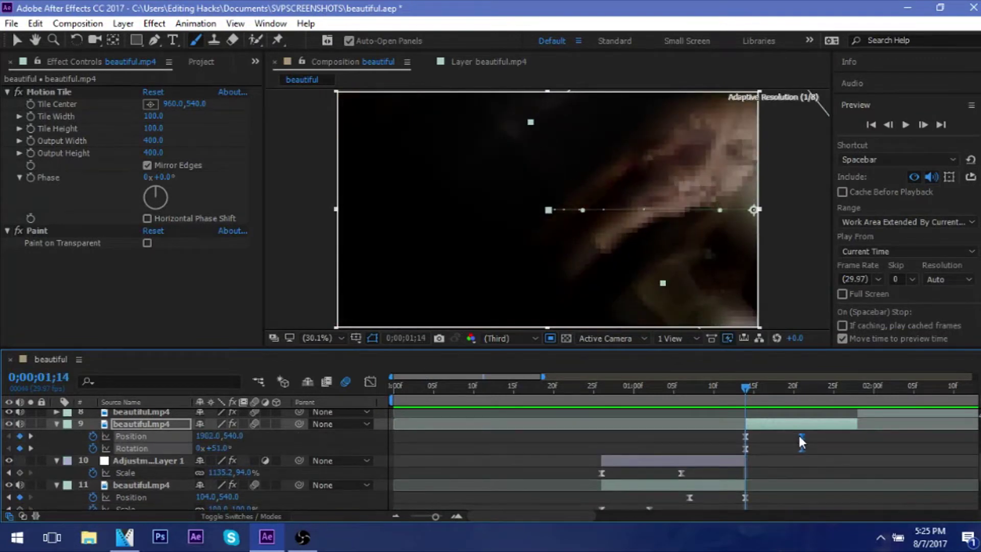
key(space)
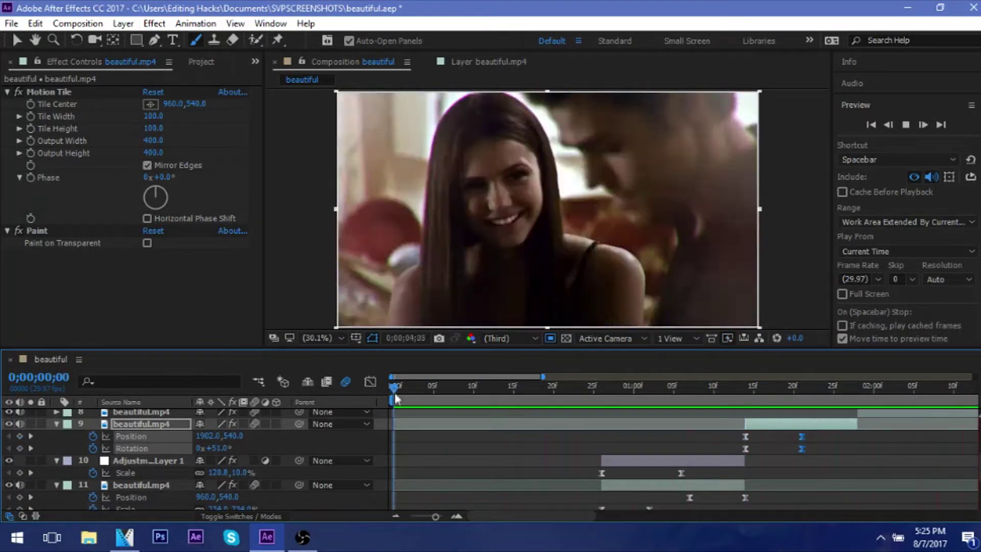
key(ctrl+5)
- Apply a Squeeze Warp to layer 9 and keyframe a negative Bend at 1;26
double_click(878, 144)
text(warp)
scroll(902, 308, down, 3)
double_click(880, 304)
click(190, 267)
click(189, 504)
click(841, 392)
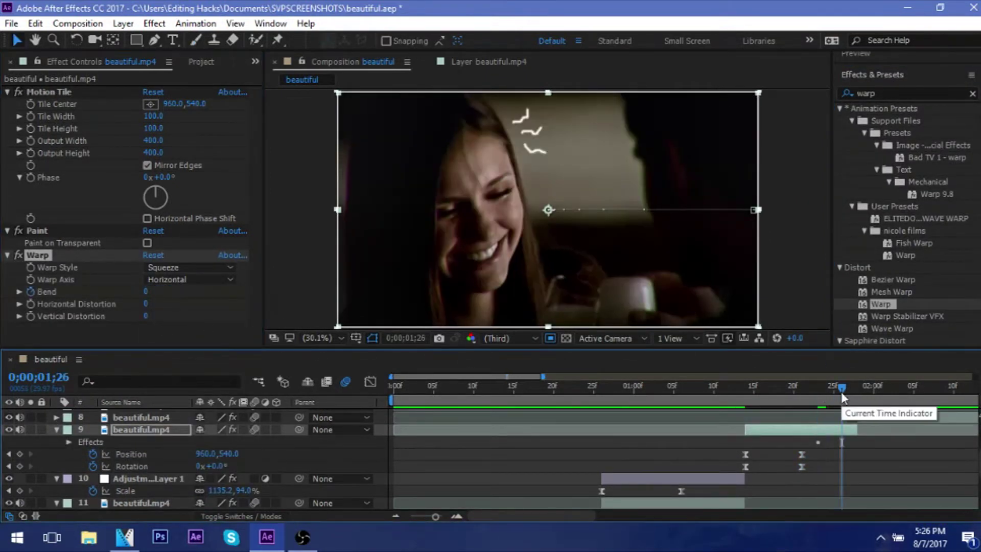
drag(145, 291, 138, 299)
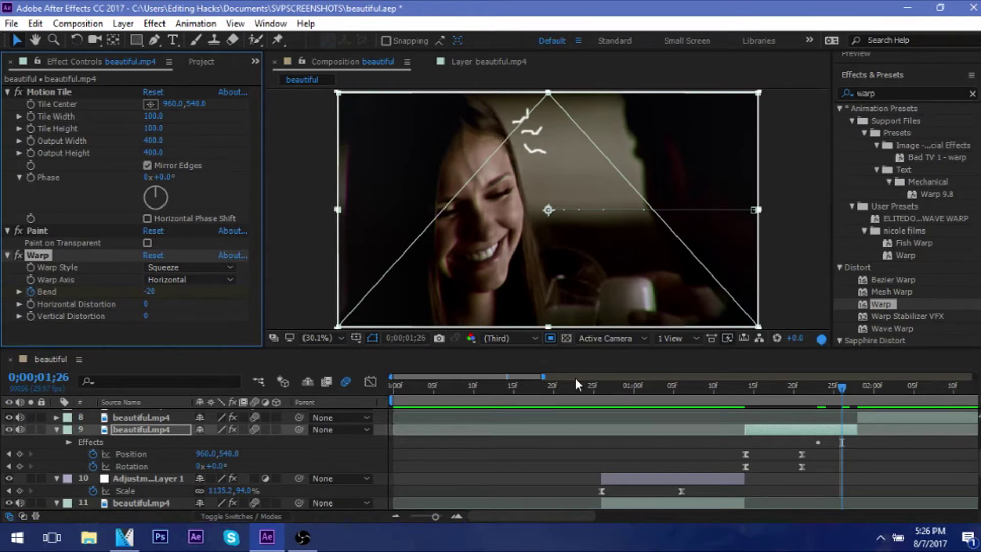
- Check the Bend speed curve and save the project
click(371, 382)
key(space)
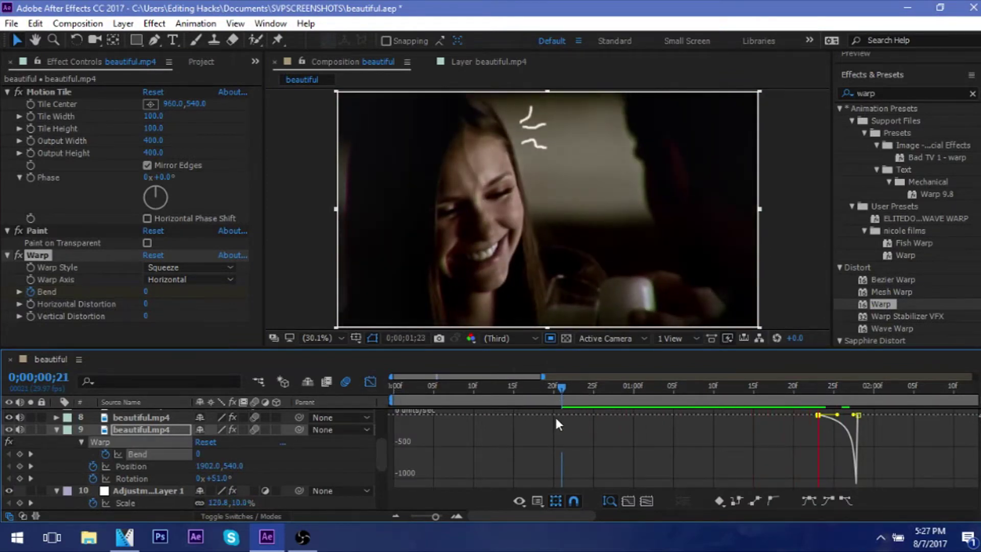
key(shift+F3)
click(12, 24)
click(77, 153)
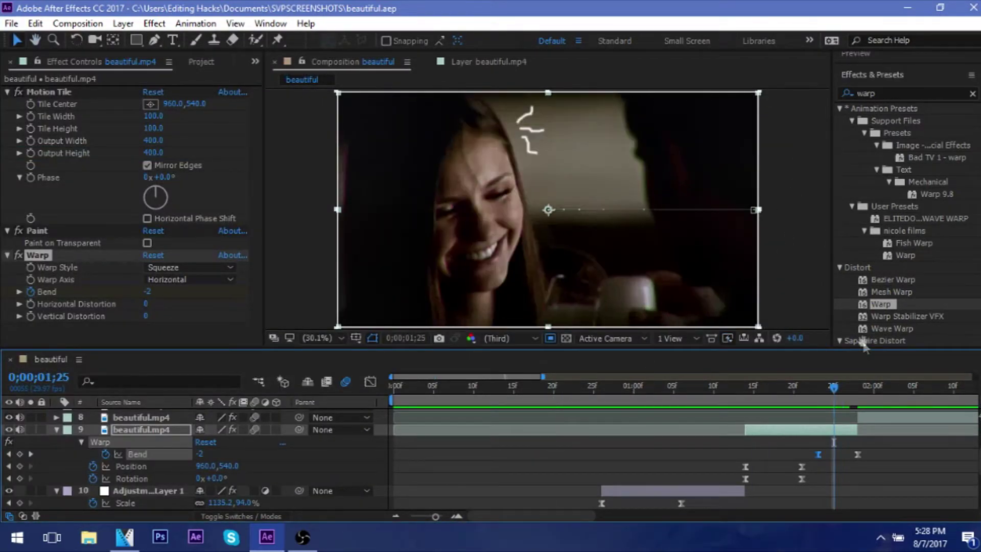
- Give layer 8 a Squeeze Warp and start keyframing its Bend value
click(851, 388)
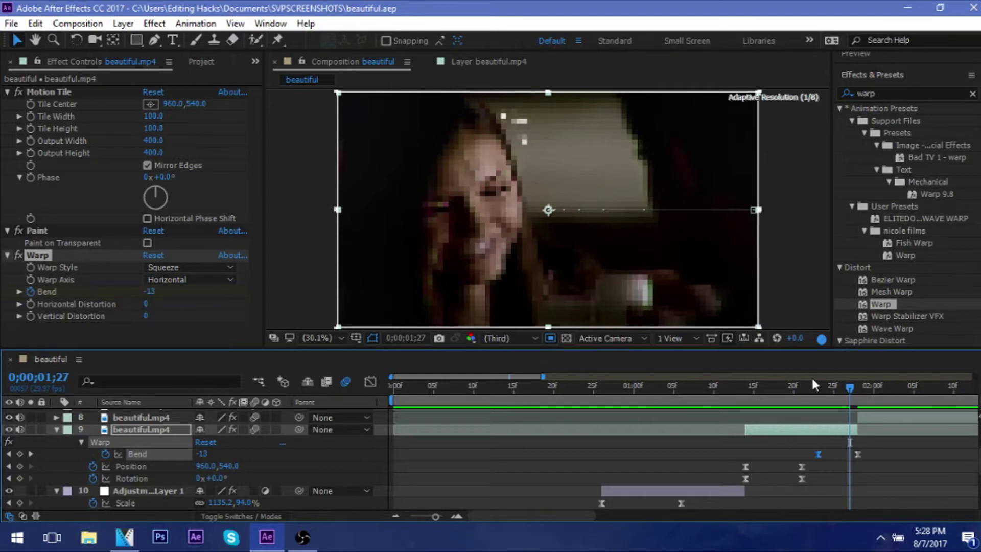
click(575, 388)
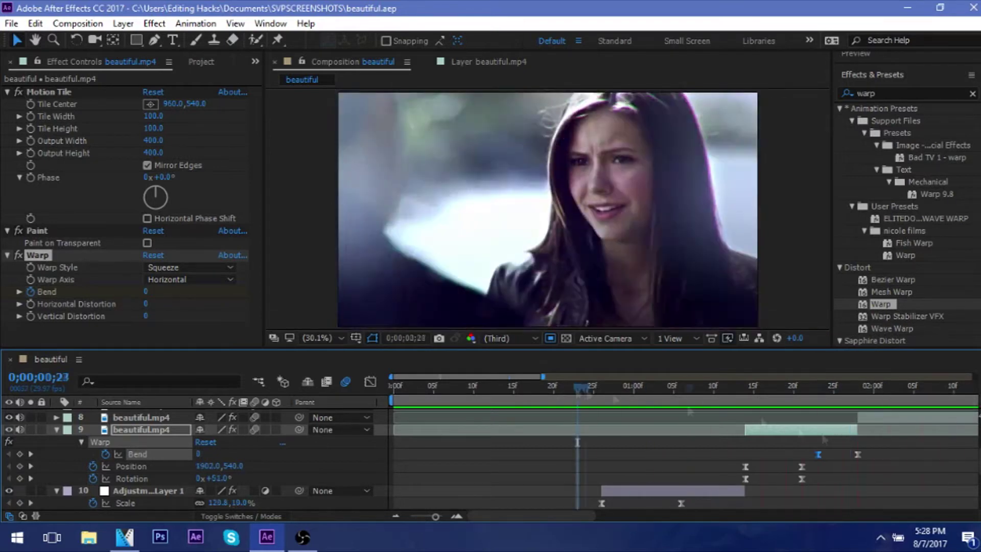
click(858, 387)
click(189, 243)
click(176, 387)
click(31, 267)
click(146, 267)
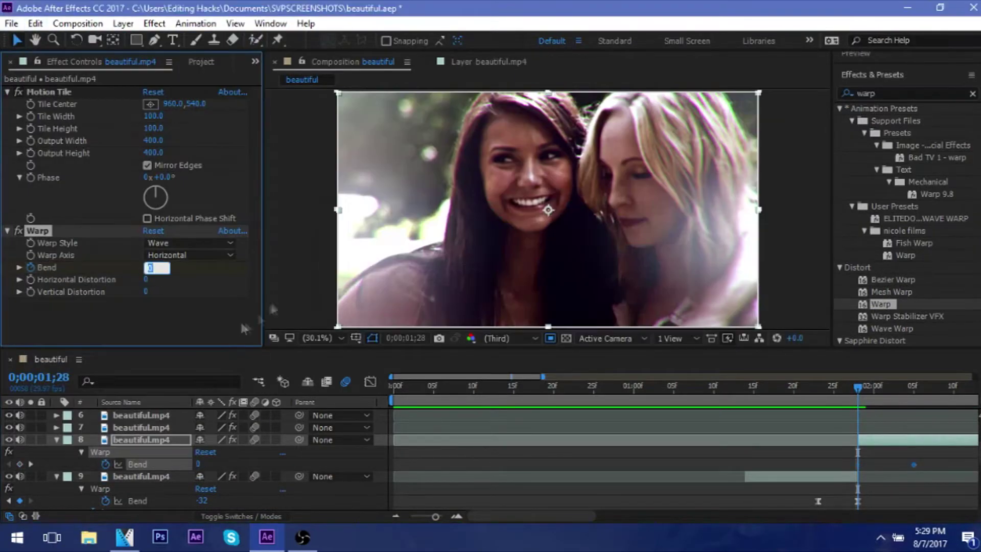
click(189, 243)
click(168, 466)
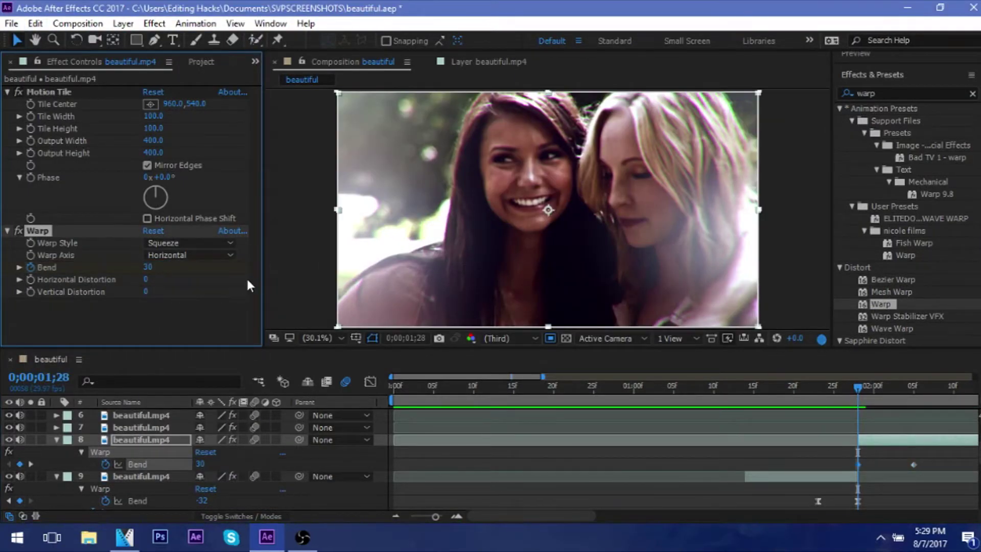
key(shift+F3)
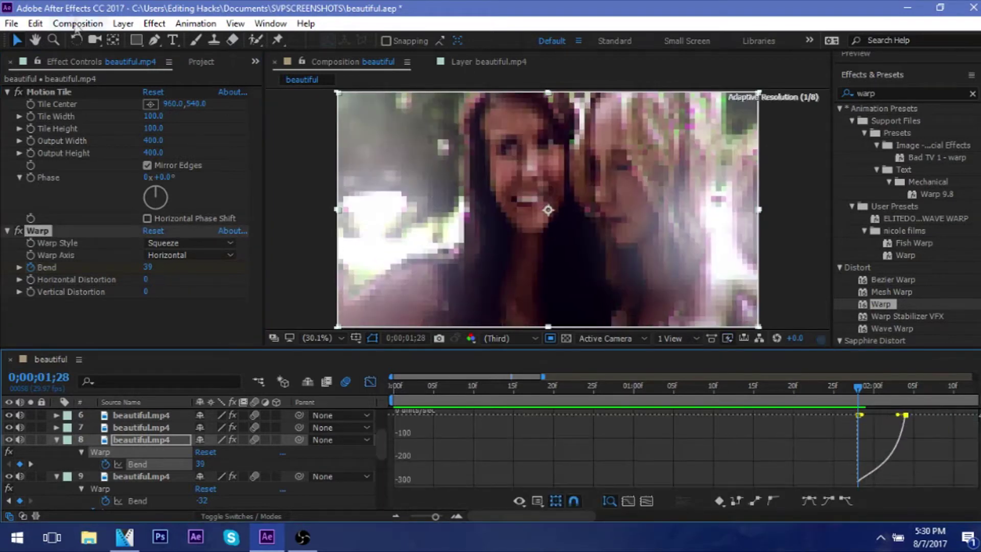
key(shift+F3)
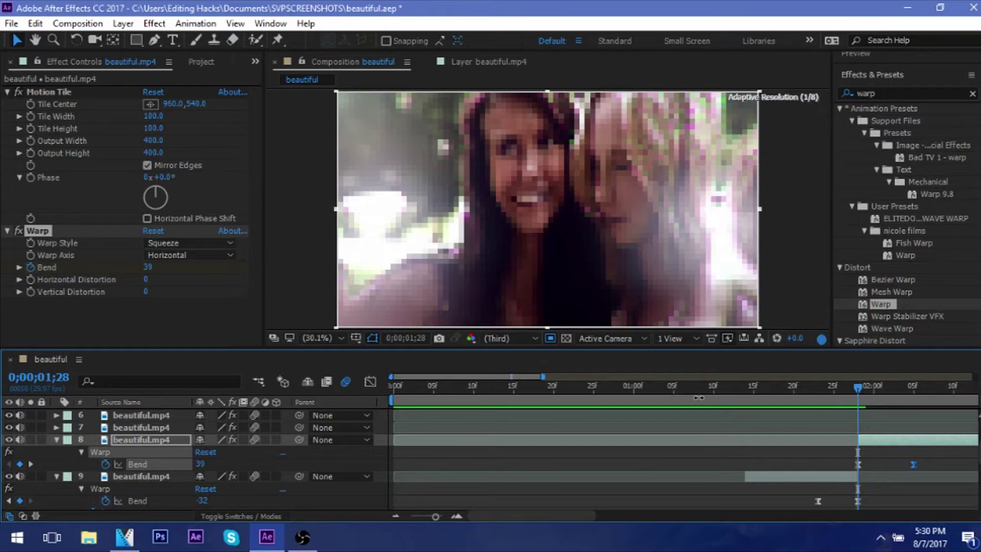
click(302, 537)
click(857, 383)
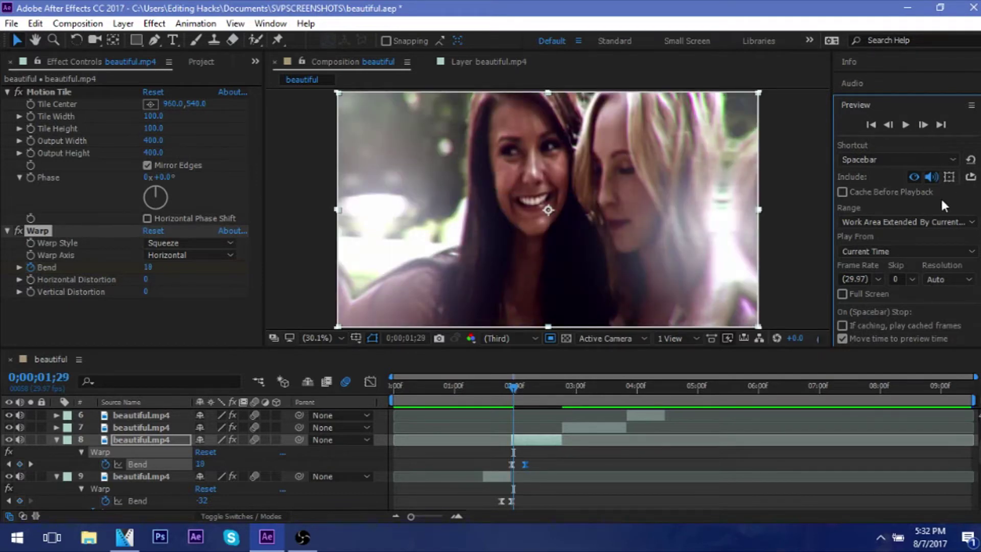
- Step frame by frame past 2;00 so layer 8's Bend eases to 0, then preview
key(Page_Down)
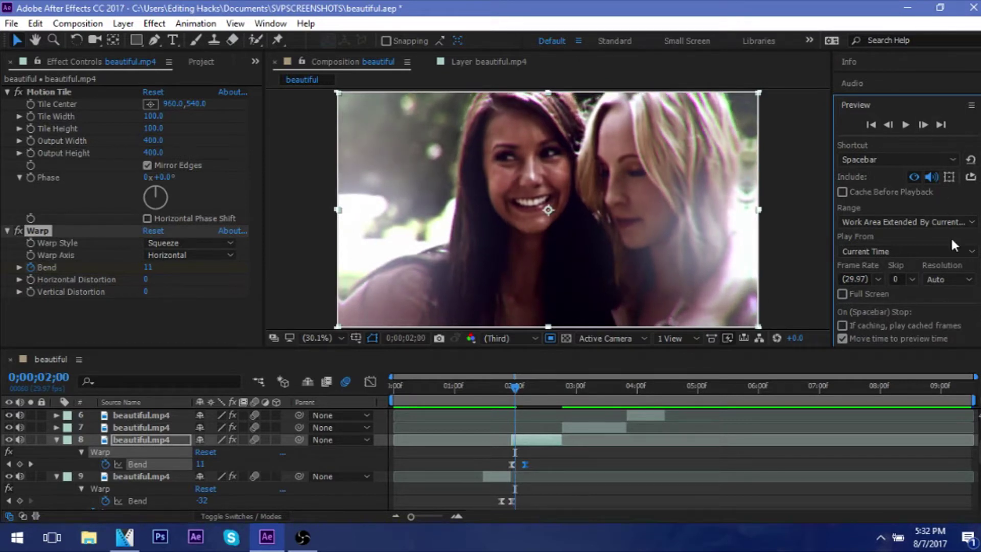
click(572, 437)
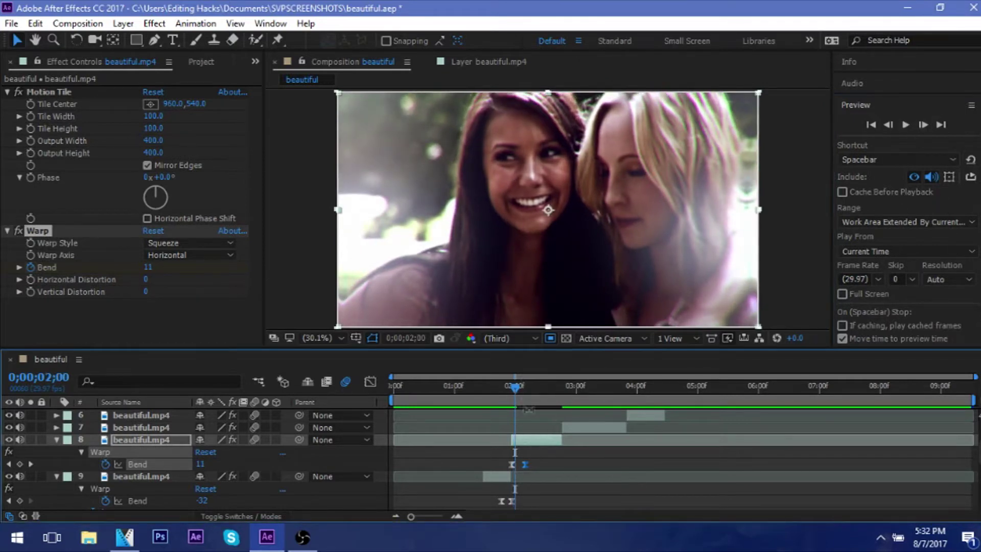
click(923, 125)
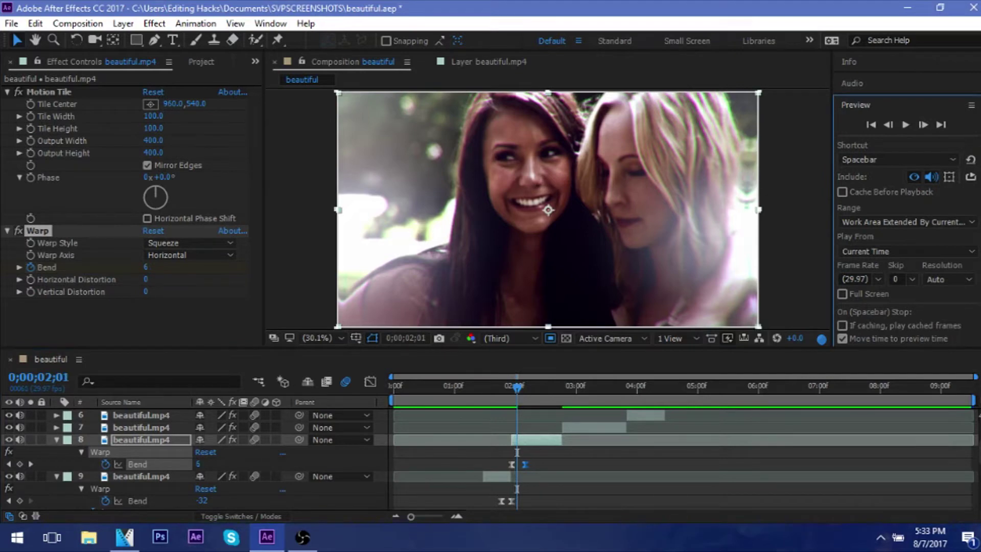
key(Page_Down)
click(923, 124)
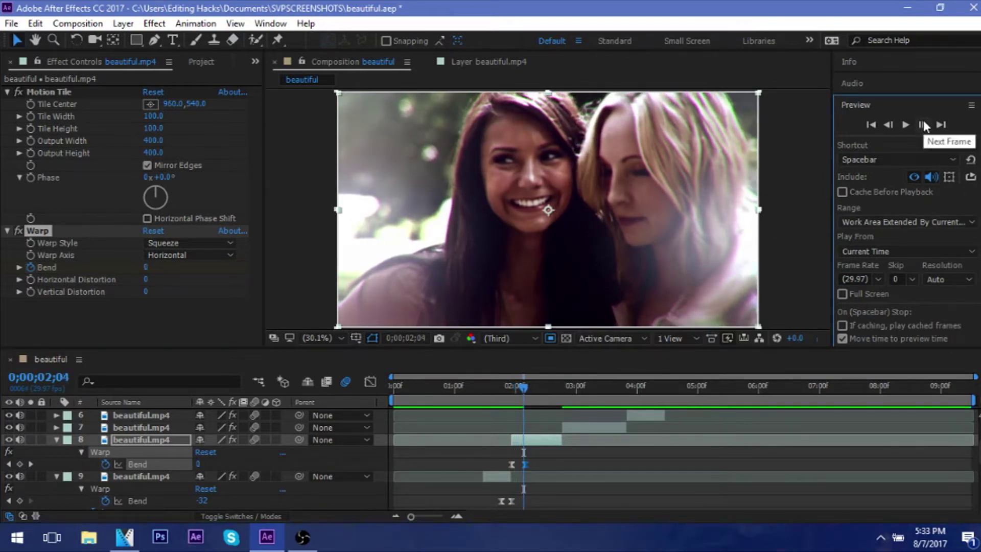
key(Page_Down)
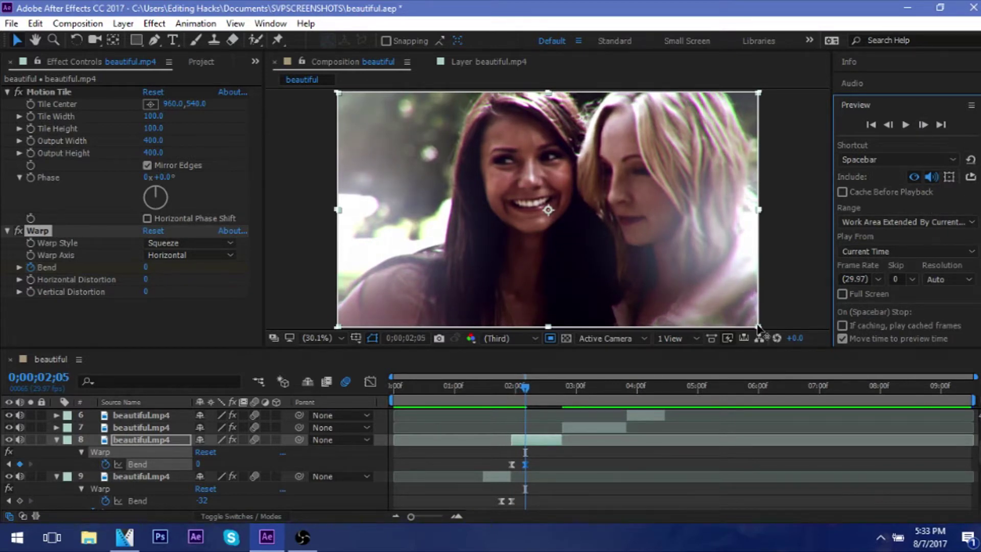
key(space)
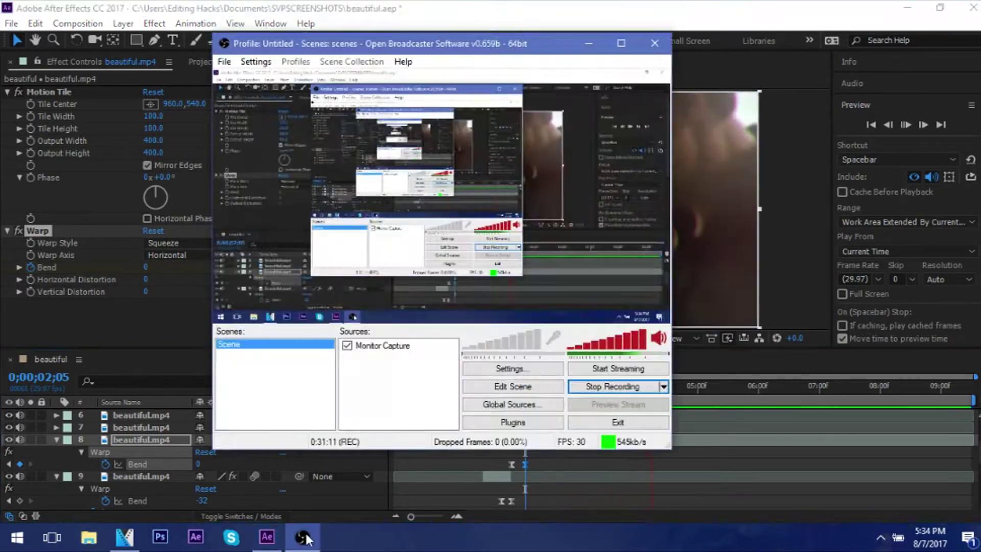
key(Escape)
key(space)
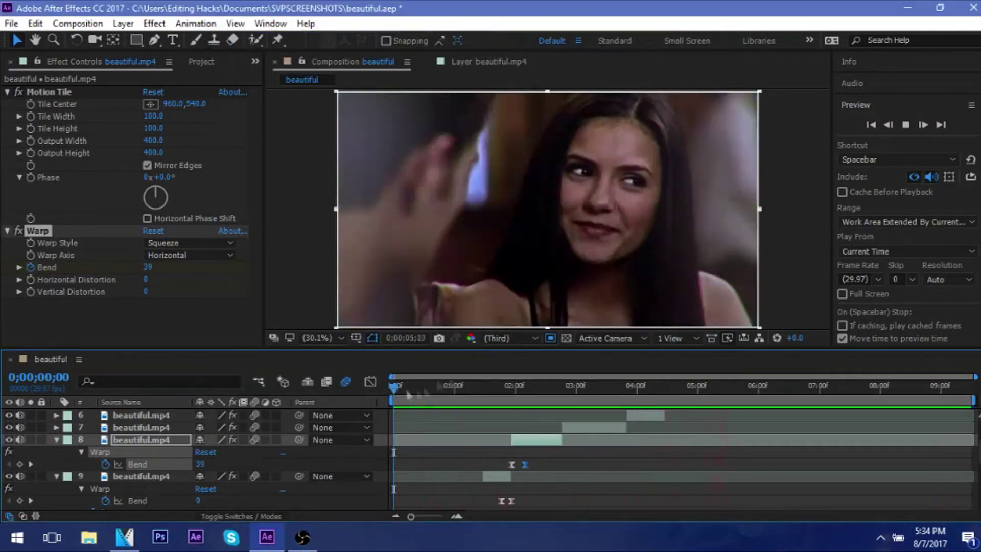
key(space)
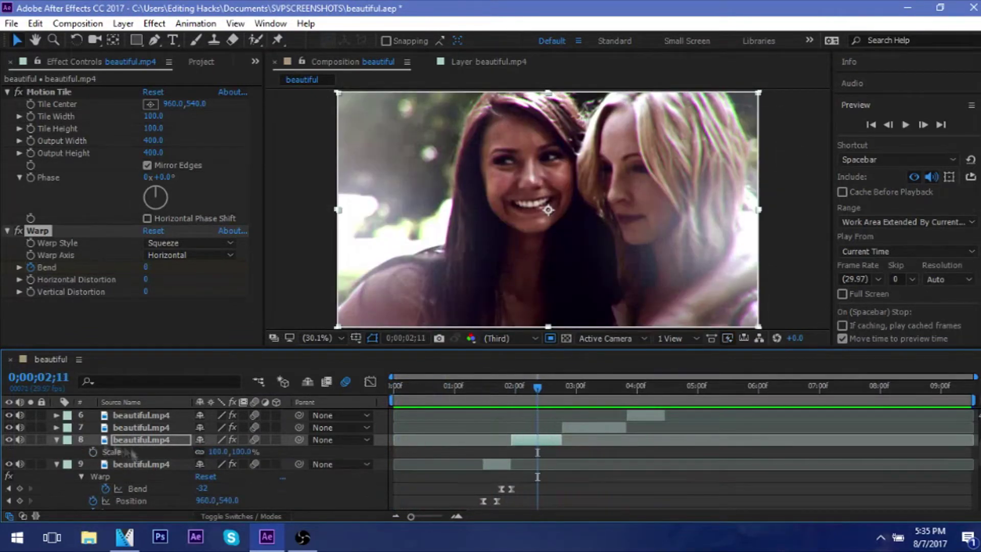
- Keyframe layer 8's Scale up to 180% into the cut
drag(243, 452, 547, 455)
key(shift+F3)
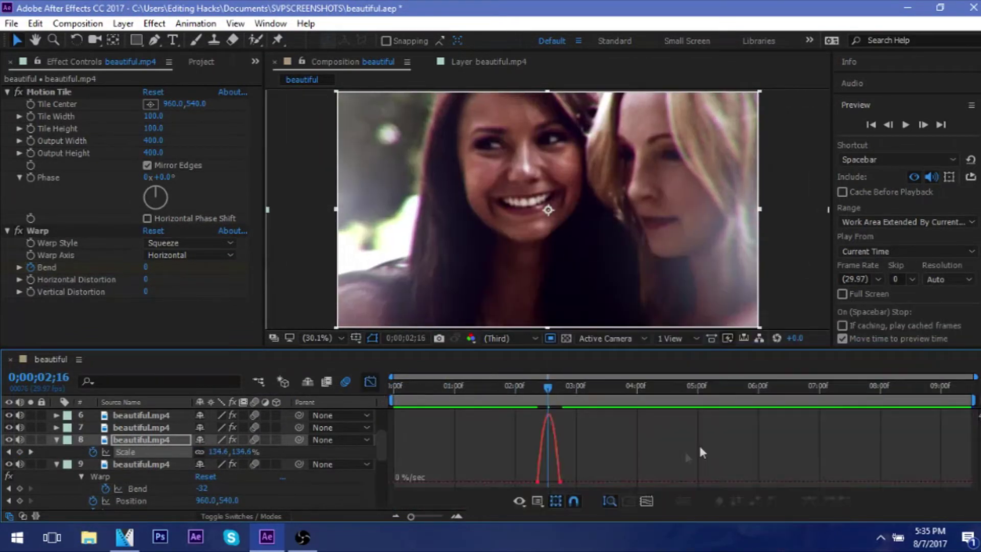
key(shift+F3)
drag(547, 386, 562, 386)
- Keyframe layer 7's Scale starting at 55% with Easy Ease, and preview the zoom
click(576, 427)
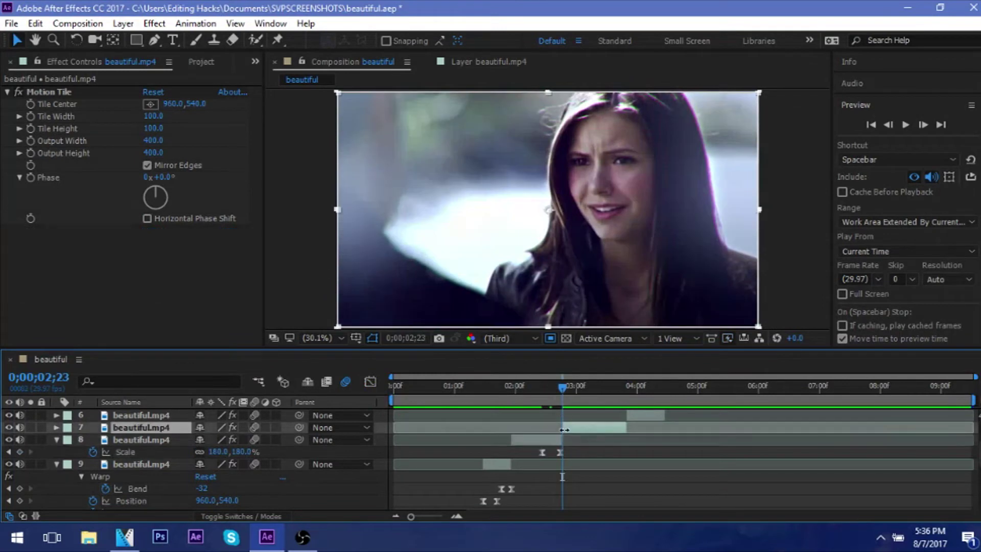
key(s)
key(ctrl+v)
right_click(562, 441)
key(F9)
key(shift+F3)
key(shift+F3)
key(space)
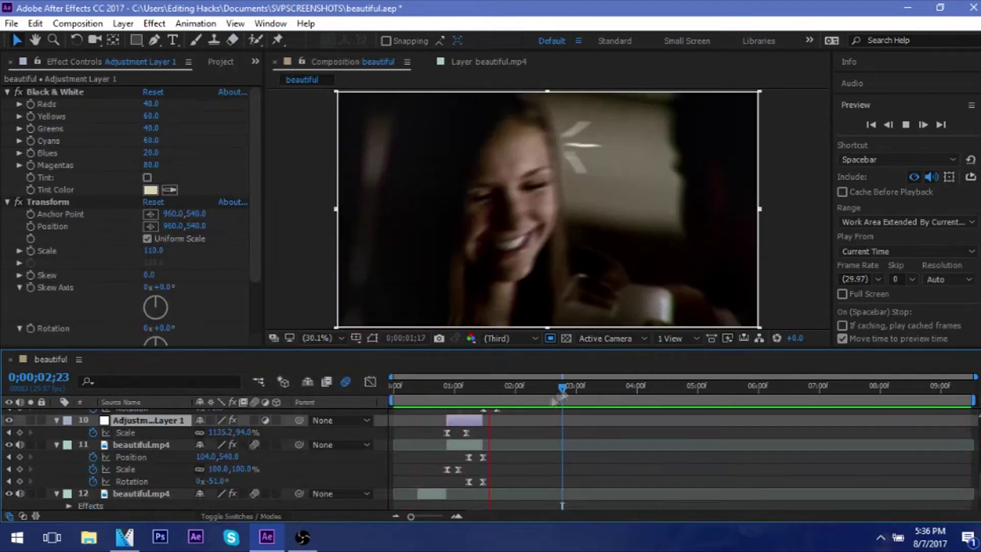
- Squash Adjustment Layer 1 into a thin 66.8×10% strip at 2;23, keyframing its Scale
click(562, 396)
scroll(486, 460, up, 5)
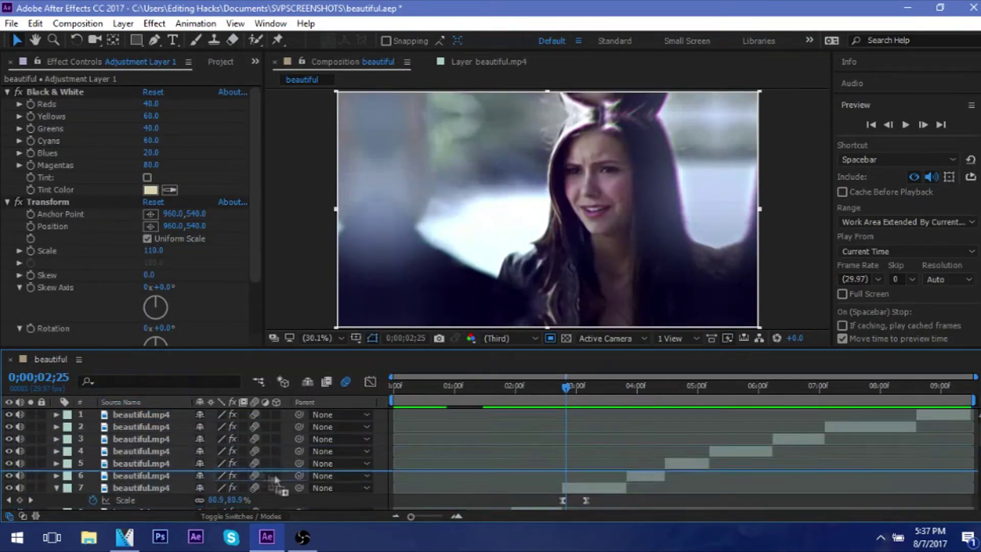
drag(410, 517, 432, 516)
key(u)
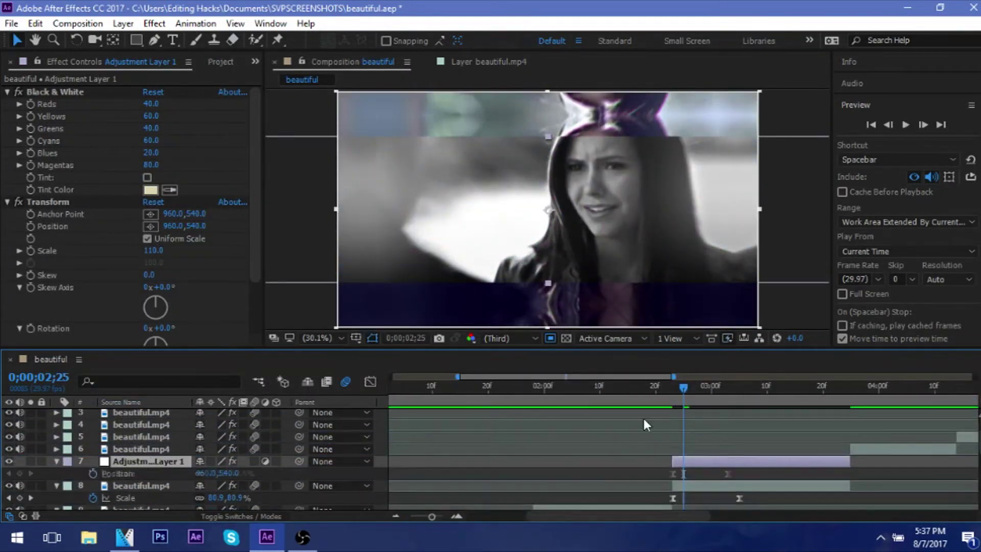
key(j)
mouse_move(801, 220)
mouse_down()
mouse_move(620, 209)
mouse_move(555, 280)
mouse_up()
key(w)
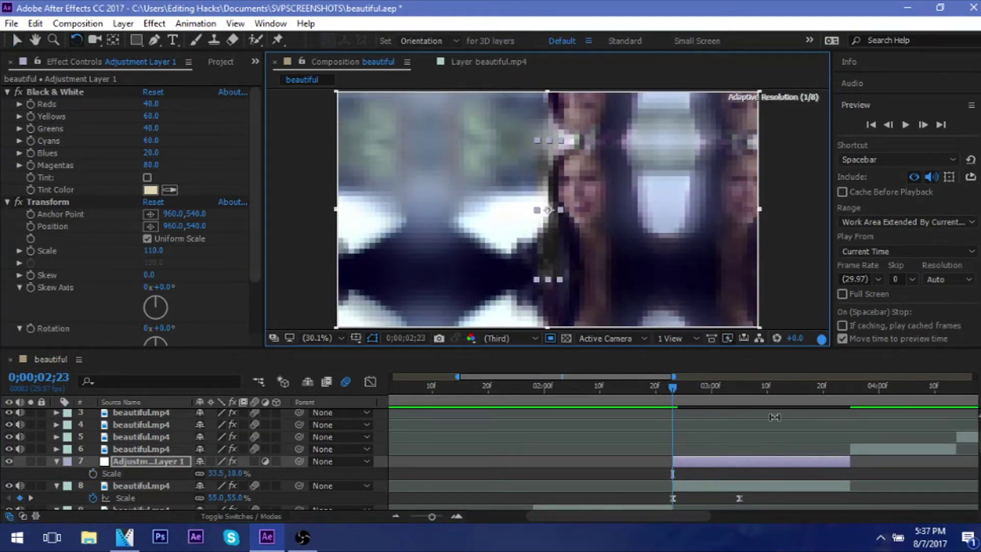
key(p)
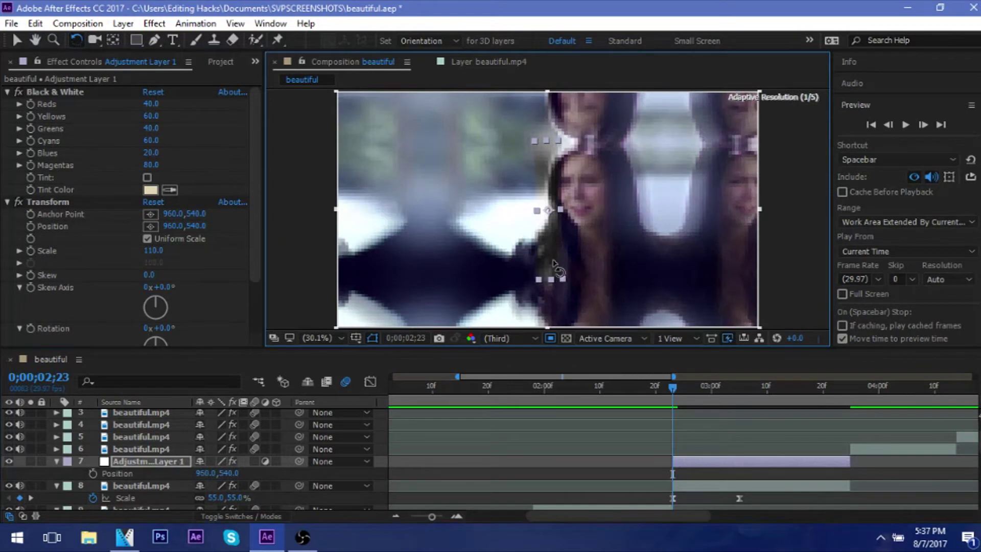
key(s)
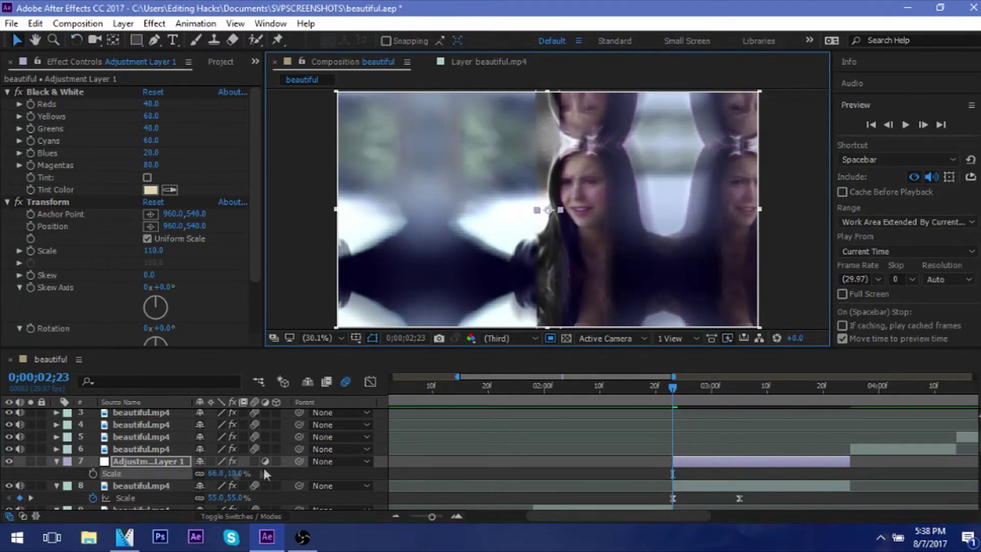
- Stretch the adjustment layer to 1134.8×170% at 3;01, preview the flash, and nudge the keyframe later
key(space)
click(560, 296)
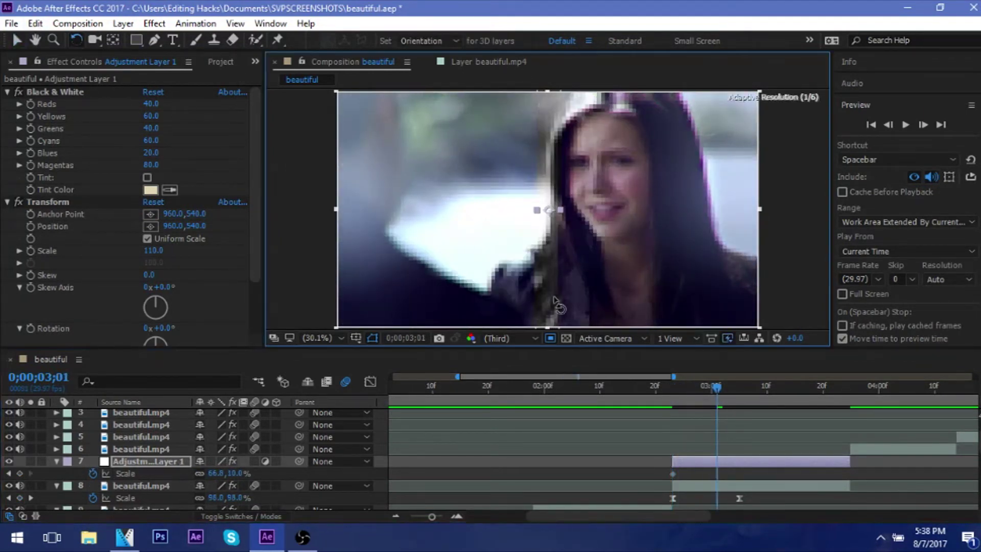
drag(214, 478, 827, 449)
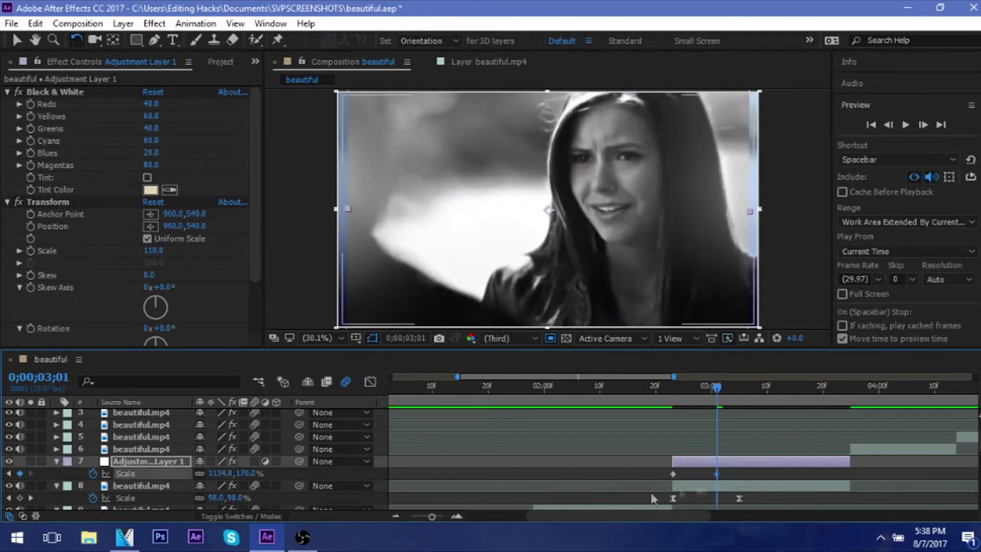
key(shift+F3)
key(shift+F3)
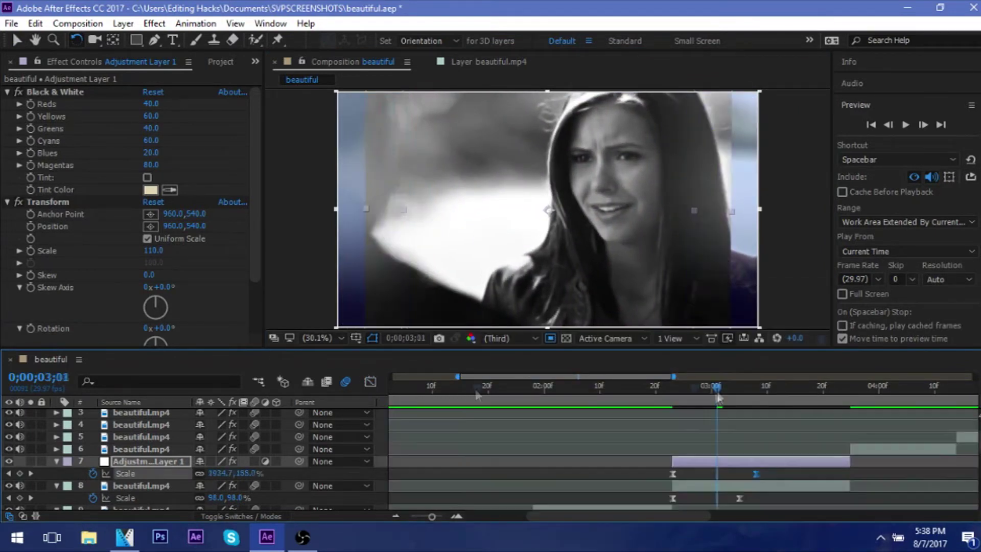
key(space)
key(minus)
key(minus)
key(minus)
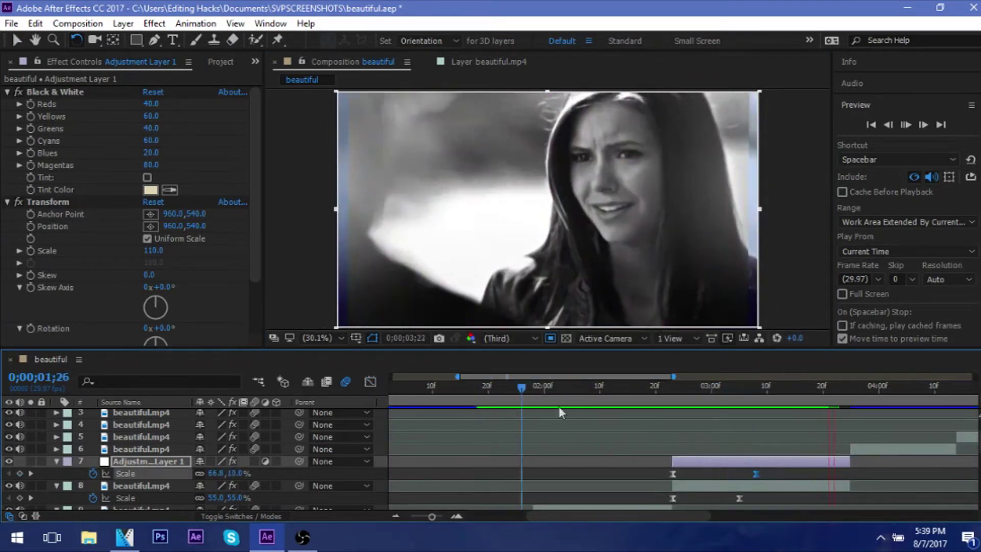
drag(507, 388, 394, 388)
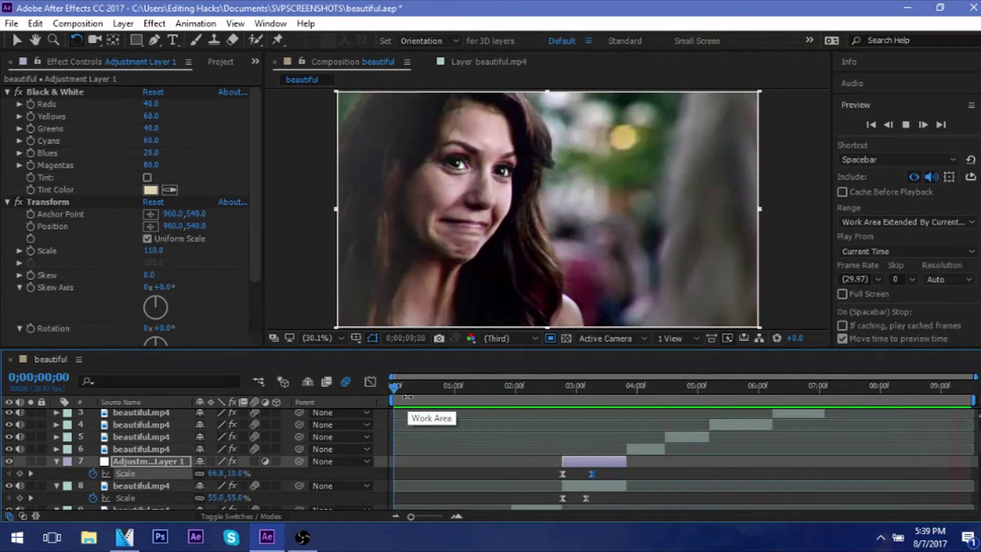
drag(407, 398, 529, 394)
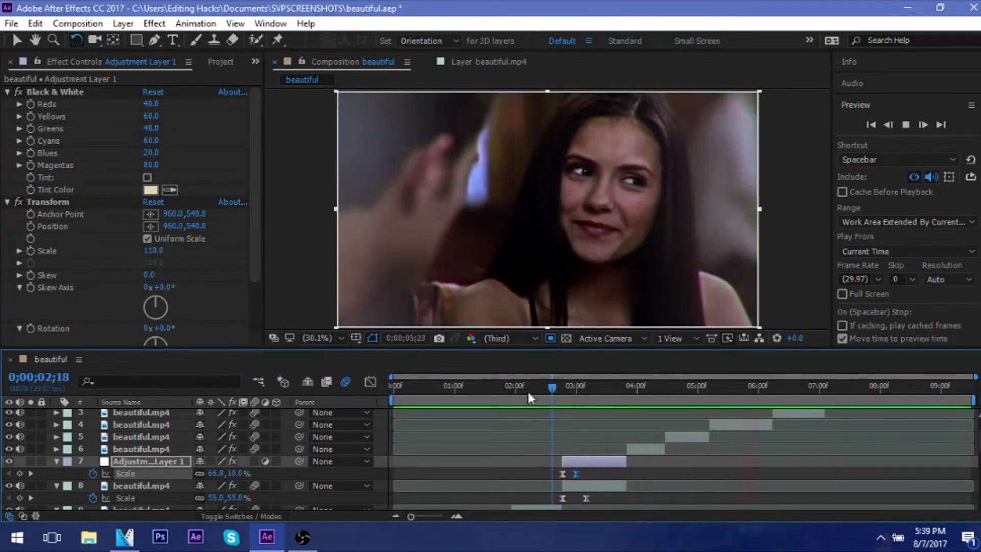
drag(576, 473, 584, 473)
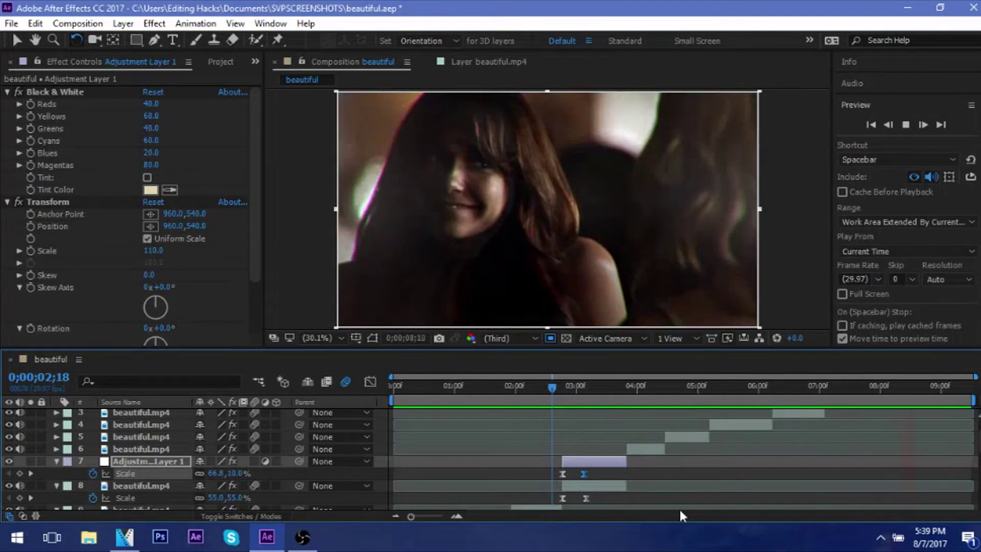
key(space)
click(605, 487)
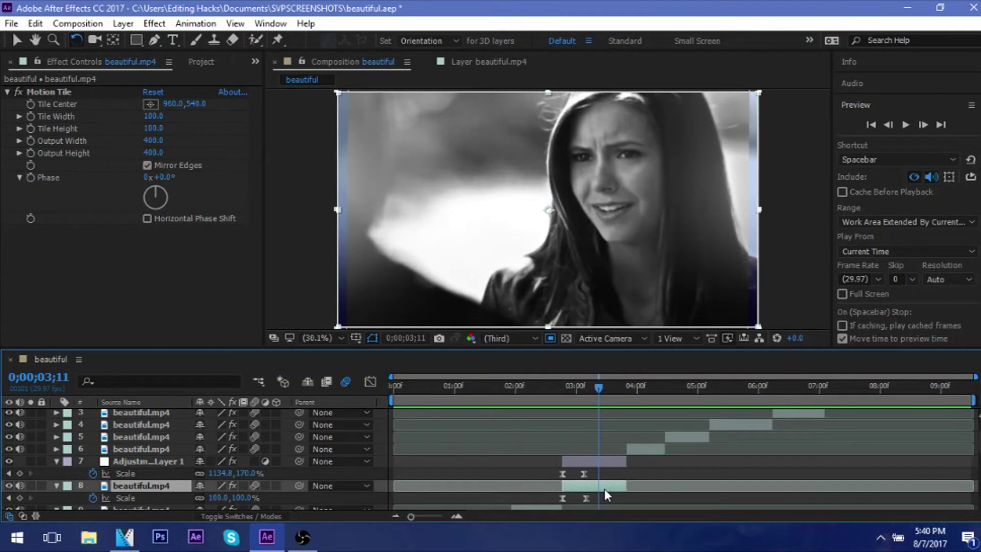
- Keyframe layer 8's Rotation to 9.9° and sharpen its easing curve into the cut
key(r)
key(alt+shift+r)
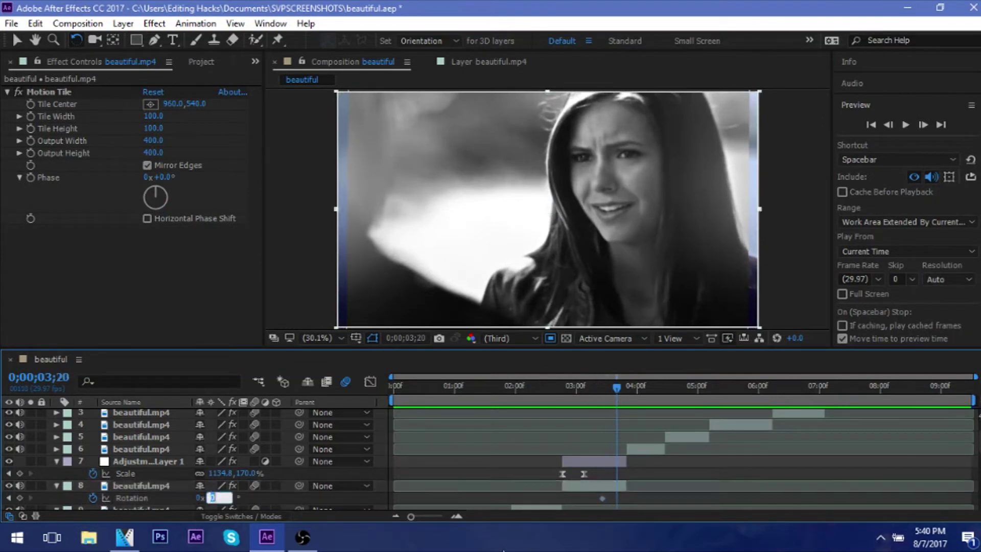
key(Return)
key(shift+F3)
drag(626, 482, 619, 486)
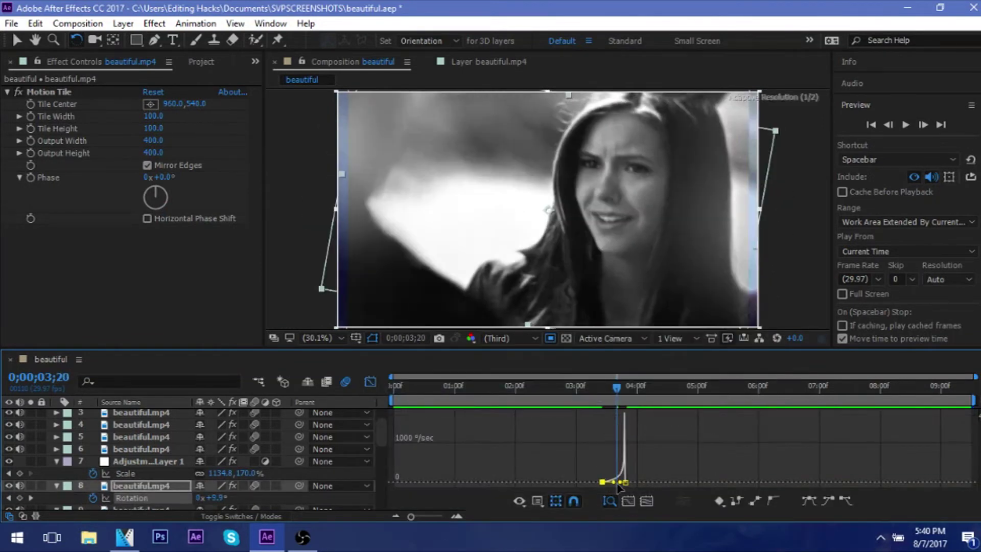
key(shift+F3)
- Keyframe layer 6's Rotation at -64° at 3;25 and apply Easy Ease
click(572, 387)
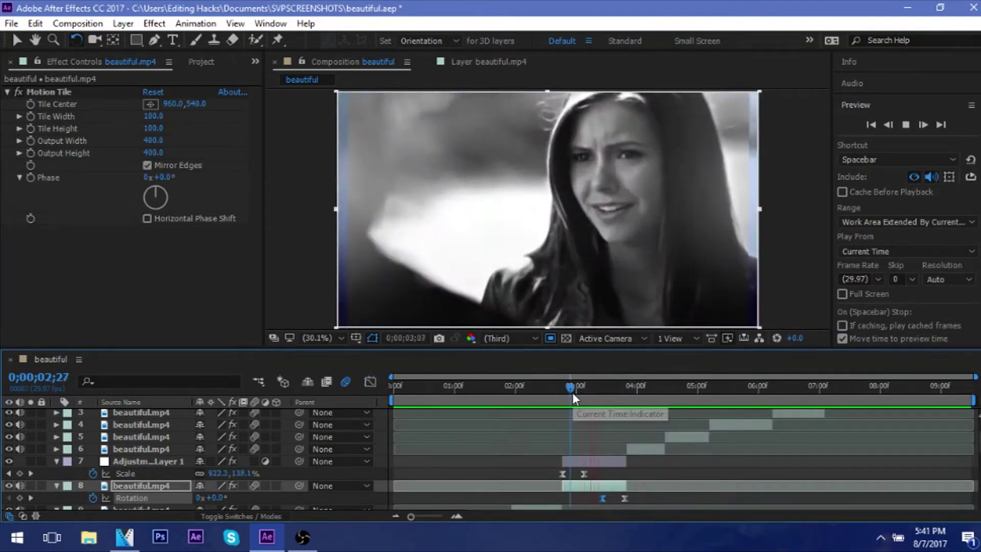
click(637, 450)
key(r)
key(alt+shift+r)
text(-64)
key(Return)
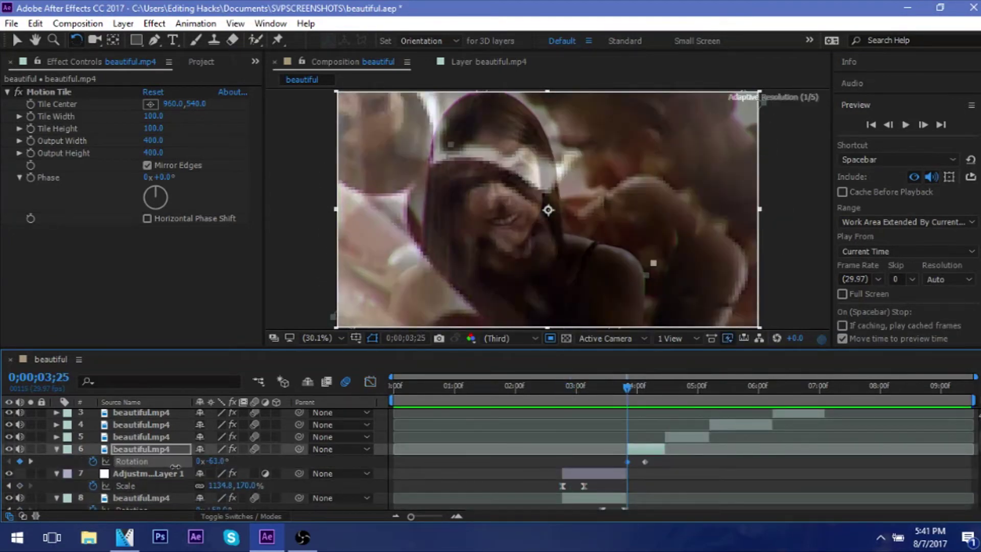
right_click(628, 461)
mouse_move(656, 453)
key(F9)
key(shift+F3)
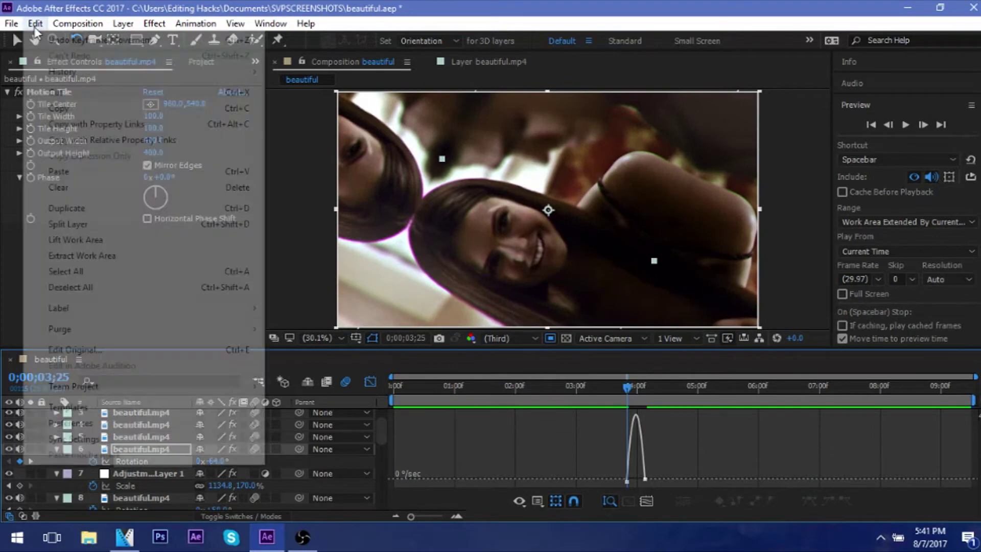
key(shift+F3)
- Preview the rotation from 2;15, then open layer 6 in the Layer panel
key(space)
click(546, 387)
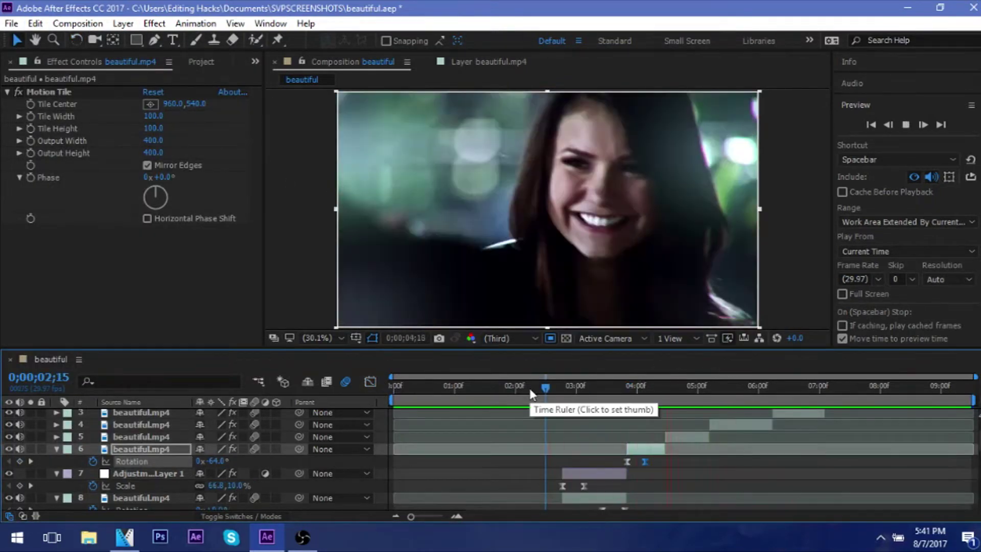
double_click(635, 451)
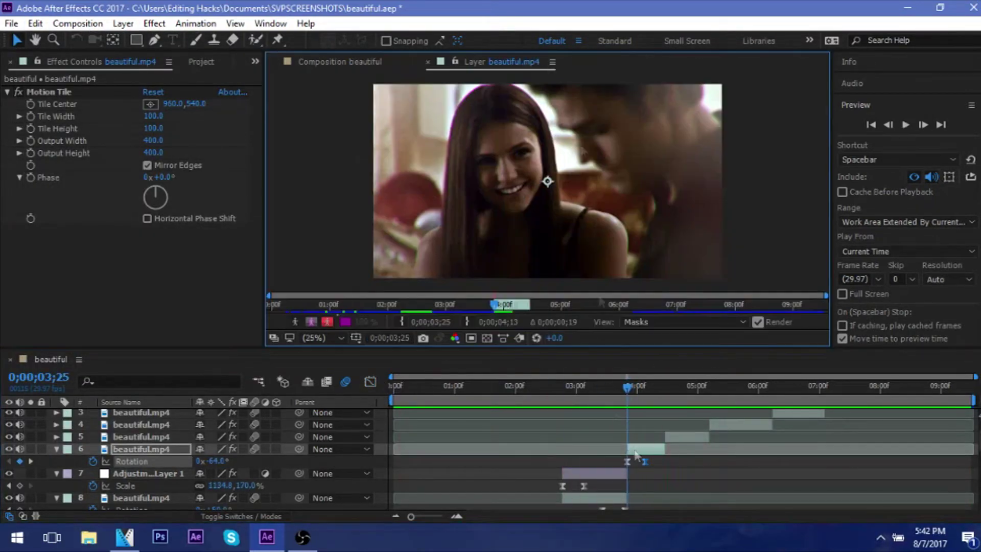
- Choose the Brush tool and zoom the timeline around the current frame to begin painting
click(196, 40)
drag(411, 516, 434, 516)
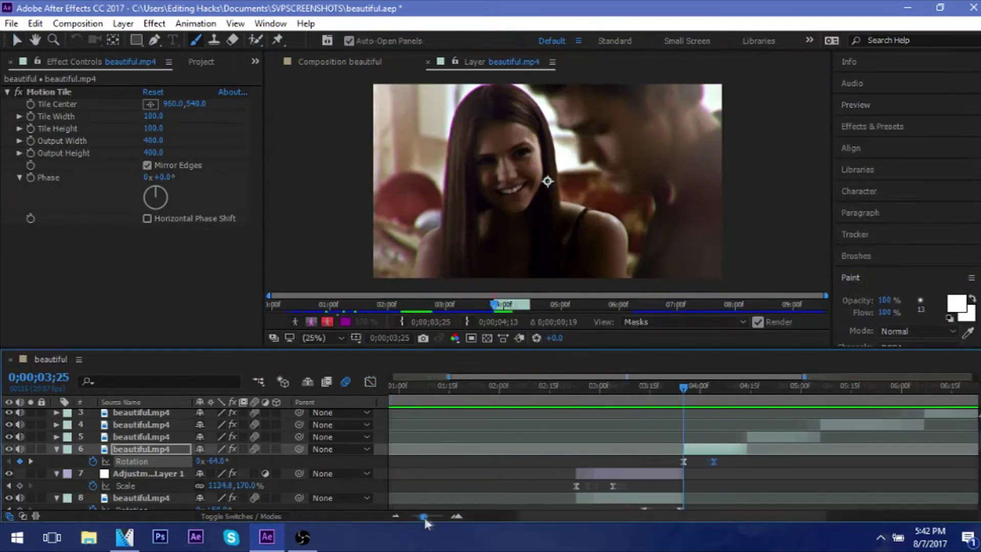
click(411, 161)
click(35, 23)
- Browse the Overlays & Pngs folders (YES GIRL PACK, OVERLAYS, Text), then return to After Effects
click(88, 536)
click(161, 351)
double_click(511, 207)
double_click(382, 291)
key(alt+Left)
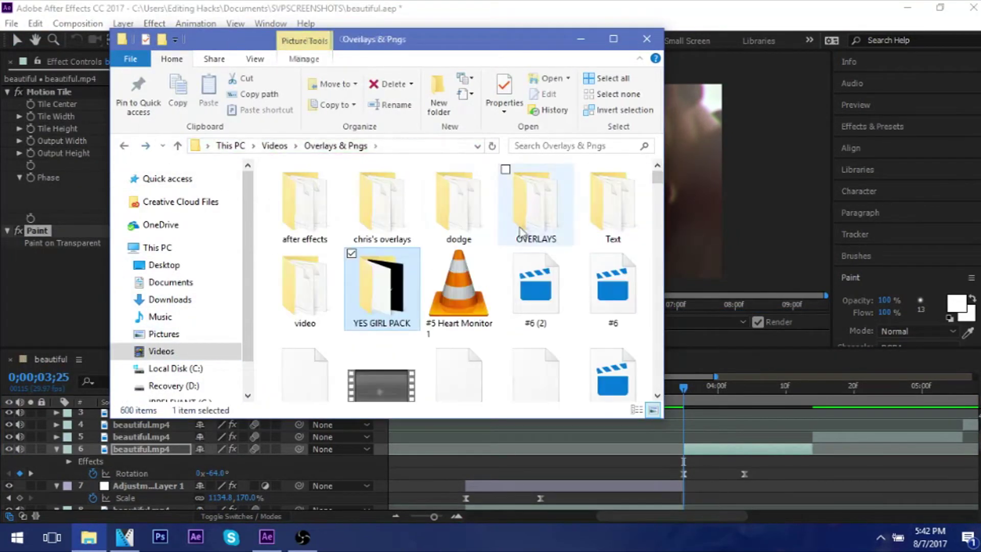
double_click(520, 230)
key(alt+Left)
double_click(645, 199)
click(267, 537)
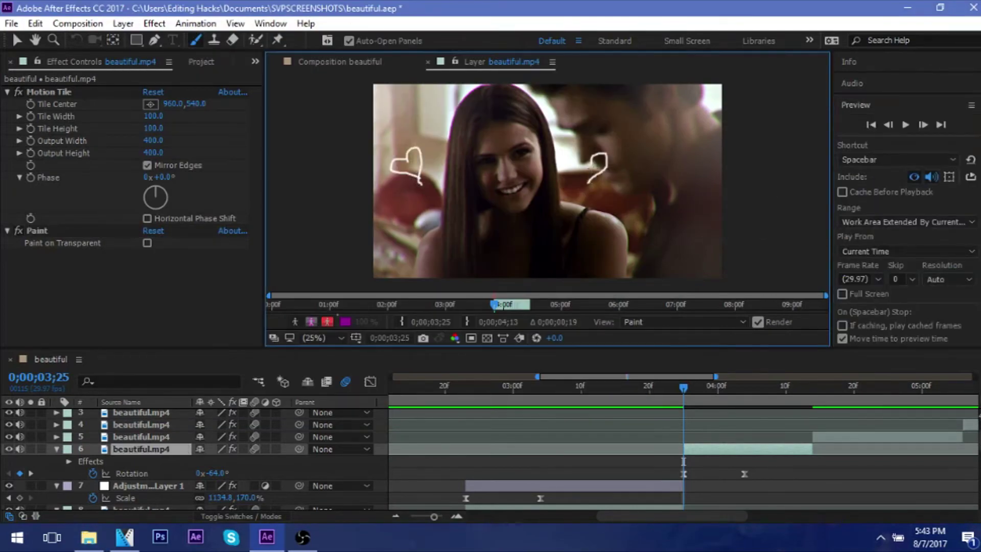
- Step forward a few frames and preview the painted frames
click(923, 124)
click(923, 124)
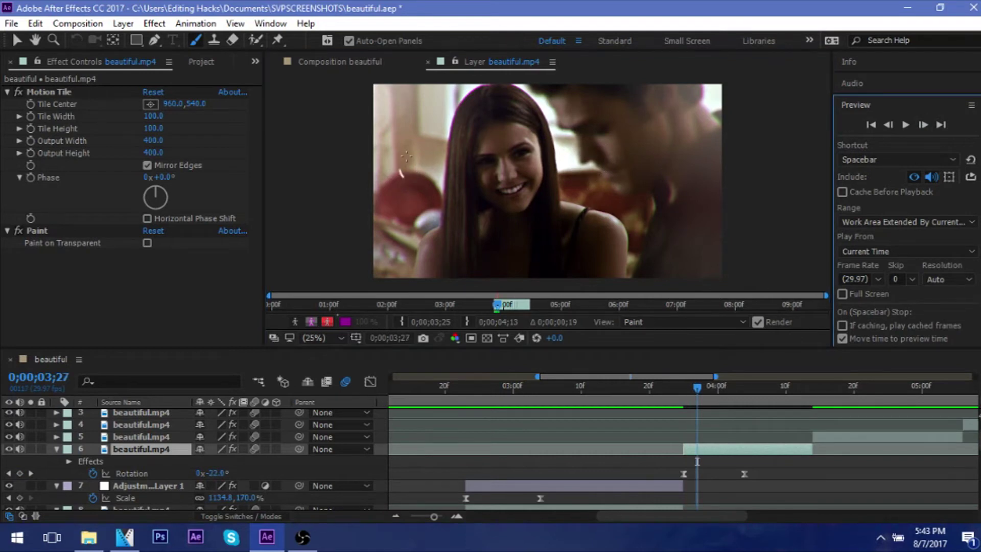
key(space)
click(923, 125)
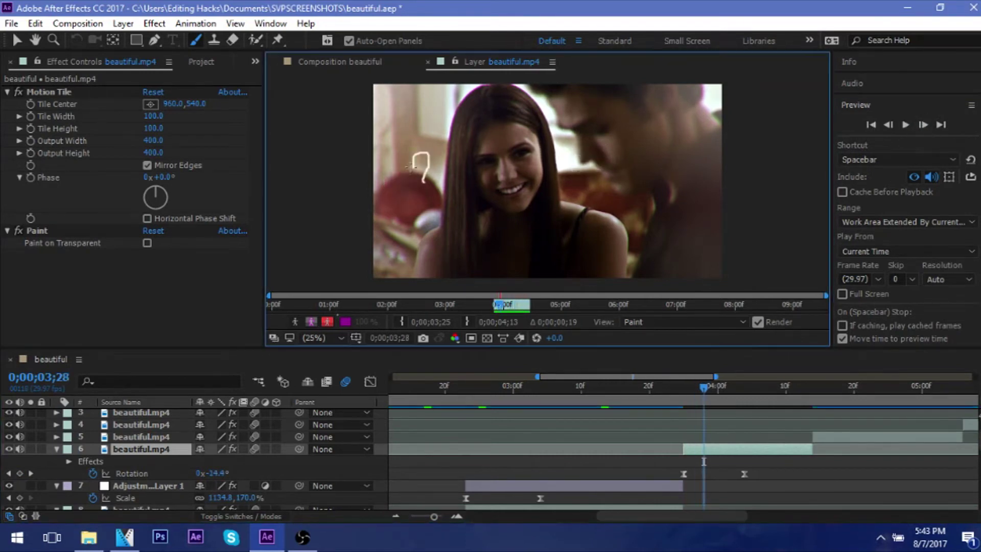
- Paint a white heart outline beside the woman's face and preview it from 3;13
drag(404, 169, 416, 183)
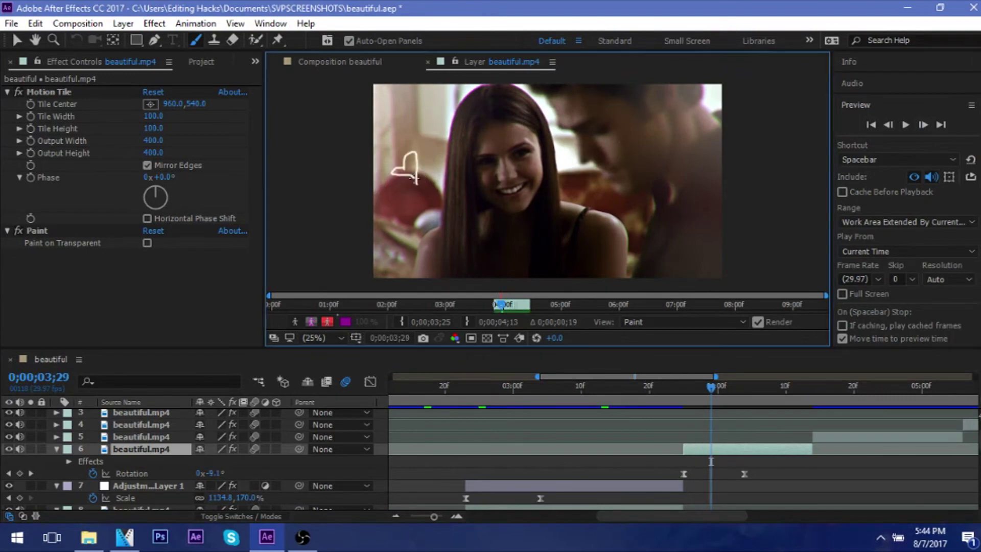
key(space)
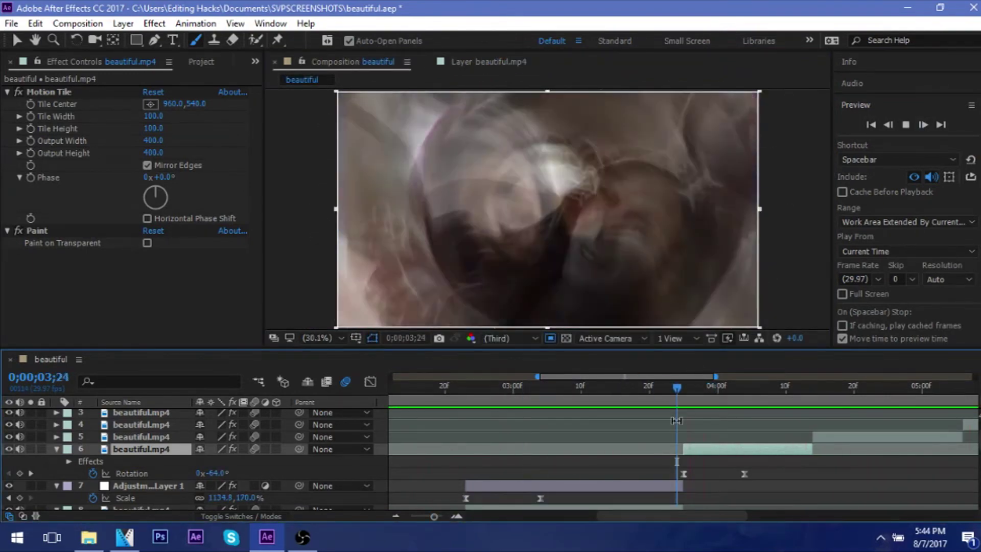
key(space)
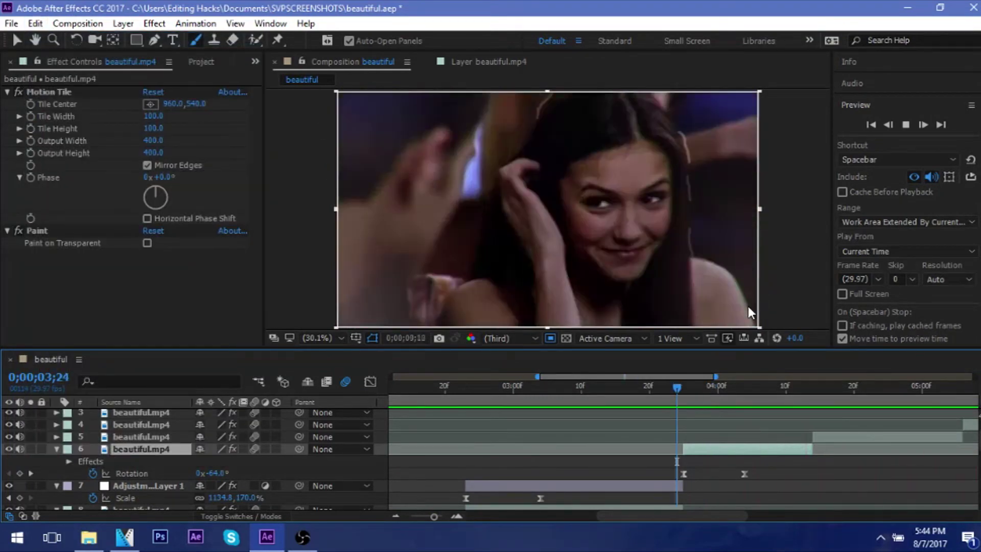
key(space)
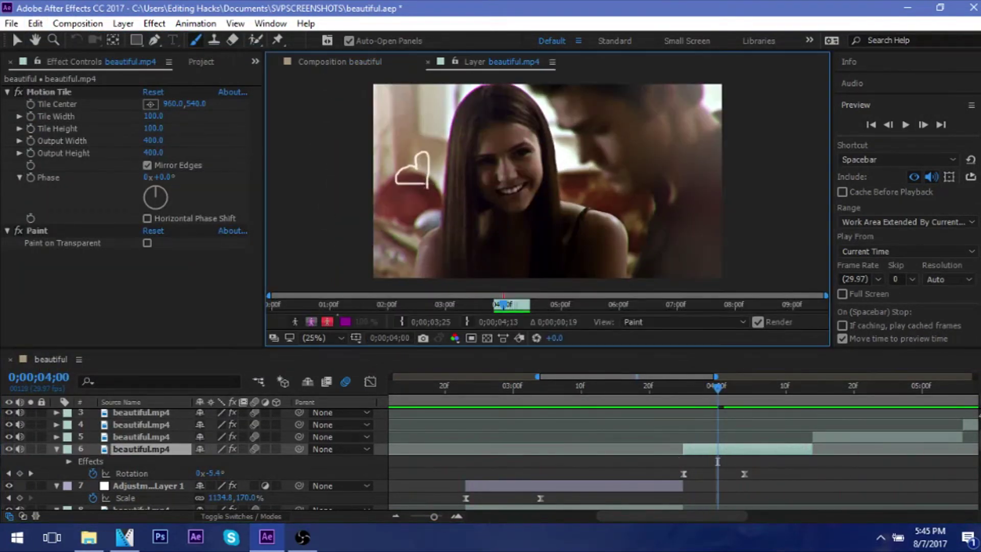
drag(409, 169, 429, 190)
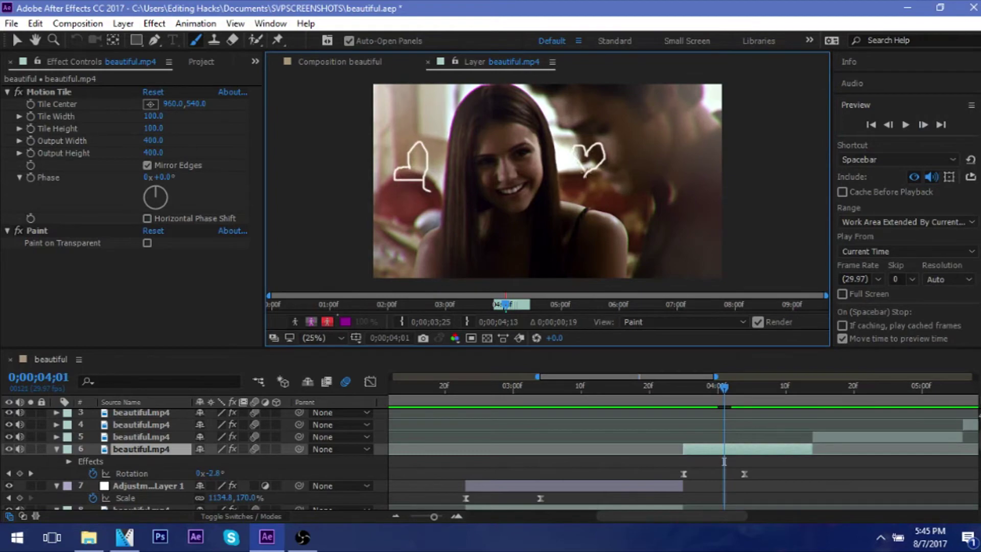
key(space)
click(602, 402)
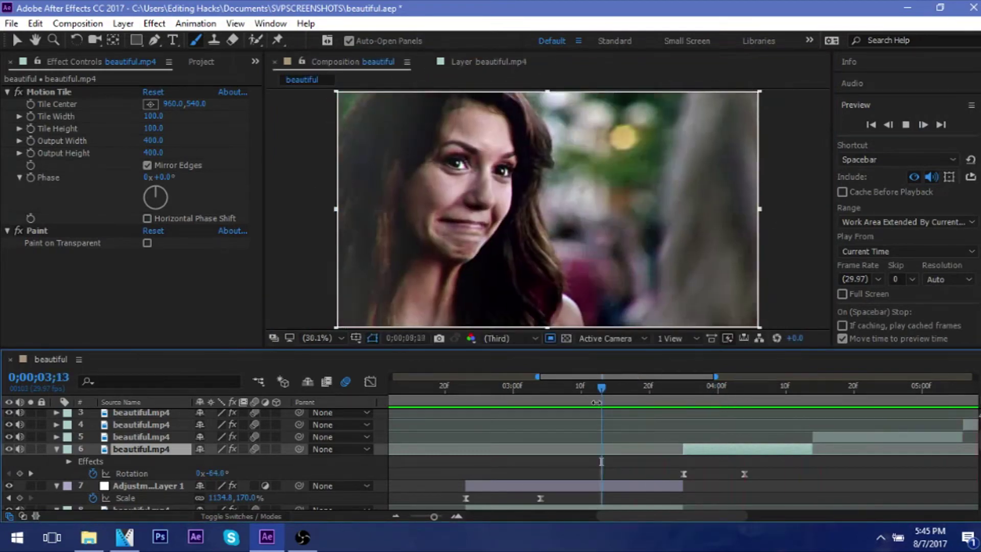
- Easy Ease layer 6's Position keyframes around 4;12 so it slides out to 1935,540
drag(601, 389, 765, 426)
key(p)
click(813, 463)
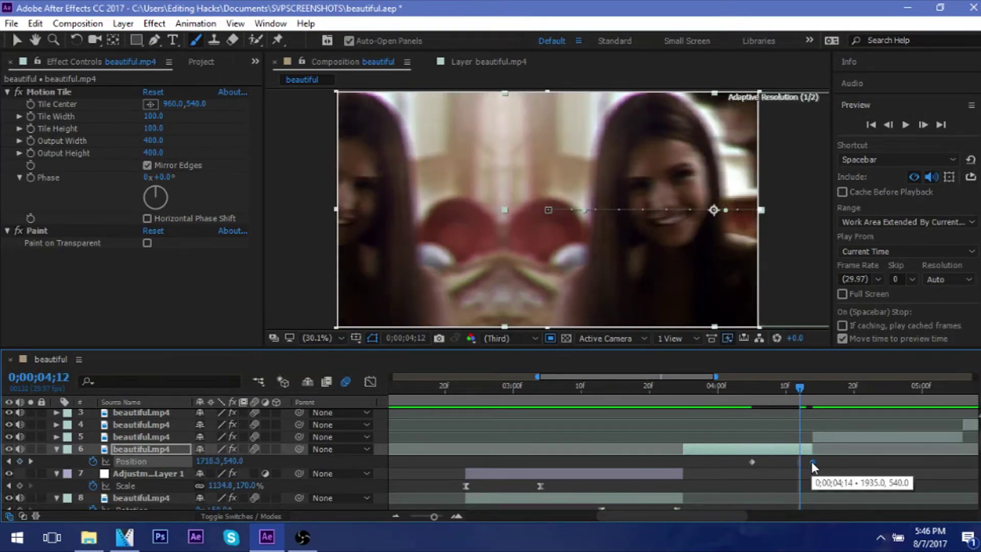
key(F9)
- Keyframe layer 5's Position at 4;14 so it slides in from 105,540
key(Page_Down)
key(Page_Down)
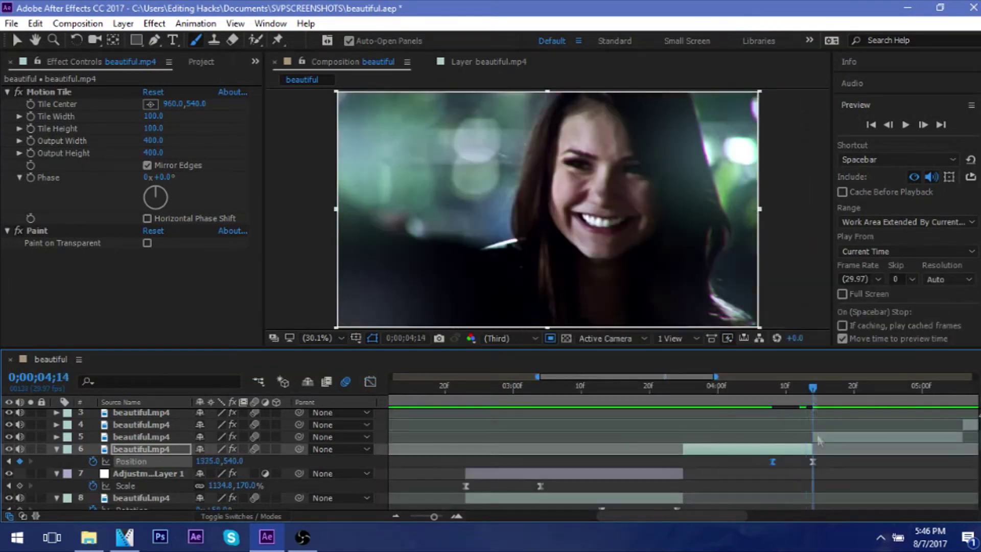
key(ctrl+Up)
key(alt+shift+p)
drag(207, 450, 94, 428)
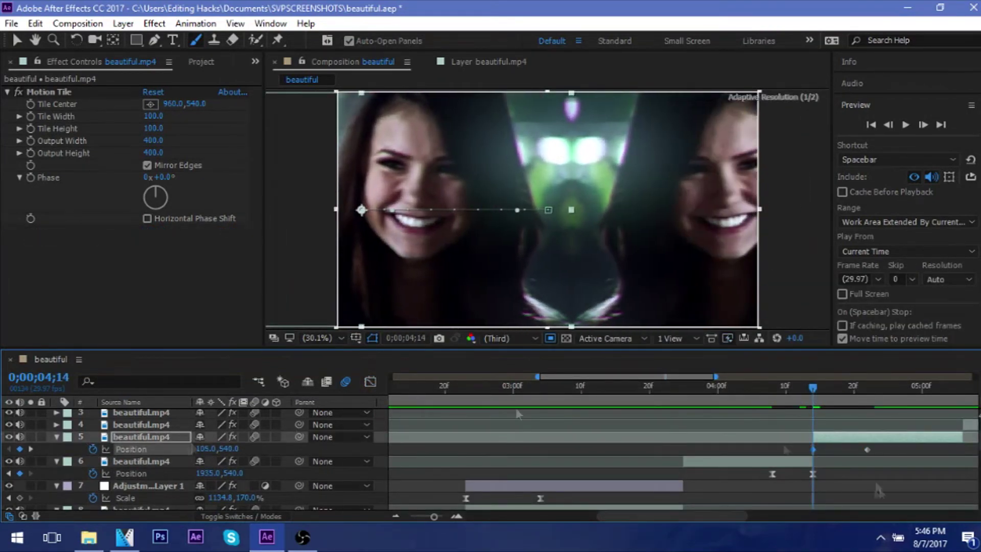
- Preview the slide transition from about 4;01, then return to the composition start
key(space)
mouse_move(812, 387)
mouse_down()
mouse_move(713, 388)
mouse_move(771, 387)
mouse_up()
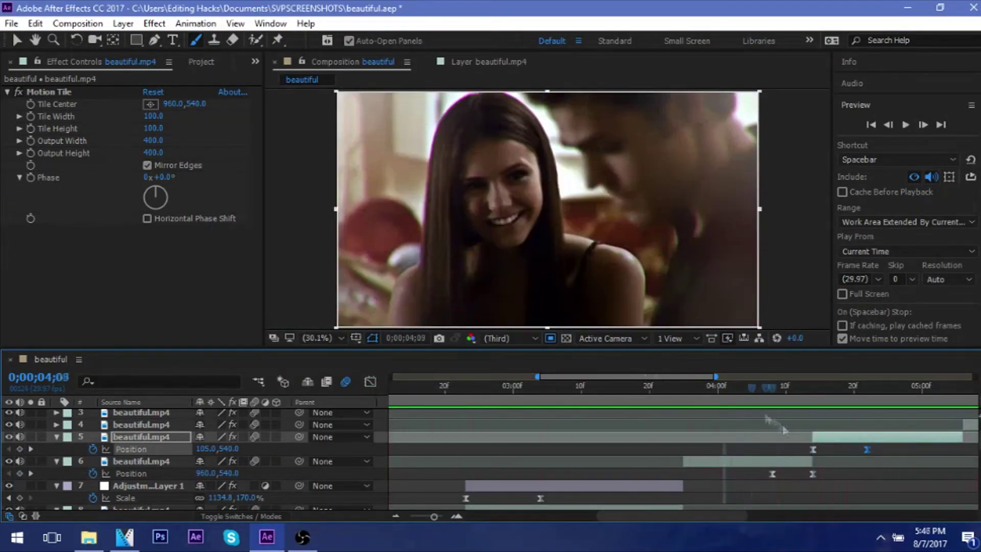
click(36, 23)
click(474, 317)
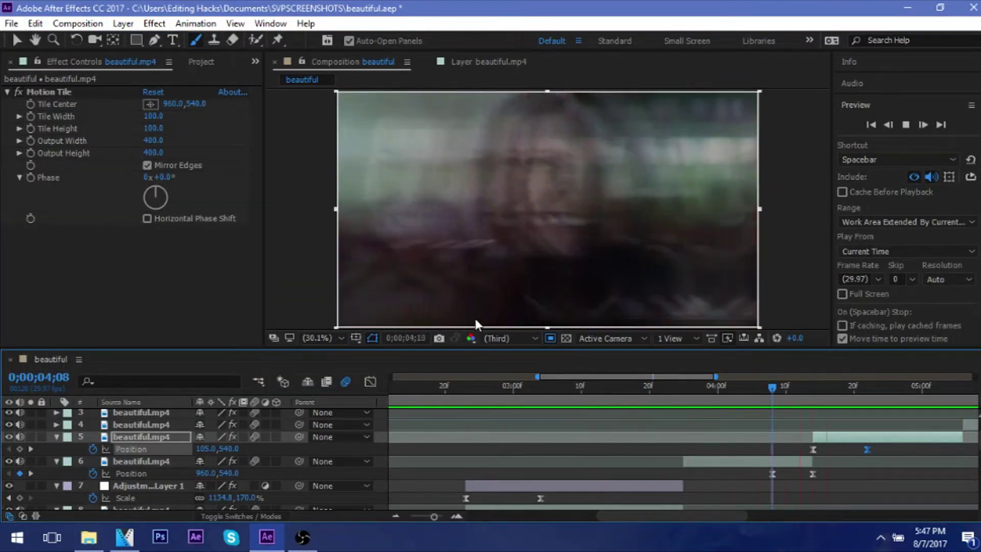
key(Home)
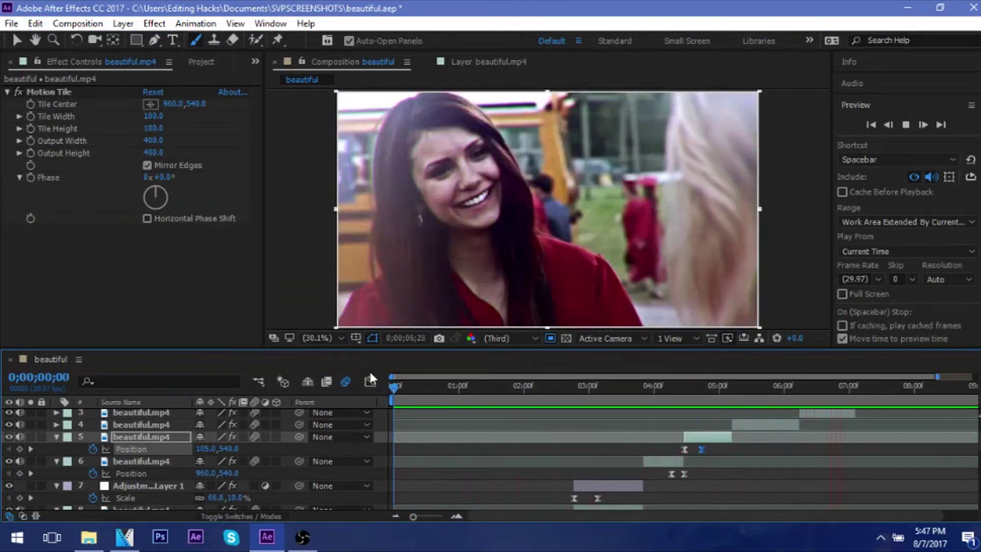
- Easy Ease layer 5's Scale keyframes so it zooms up to 183% at 5;12
key(space)
key(space)
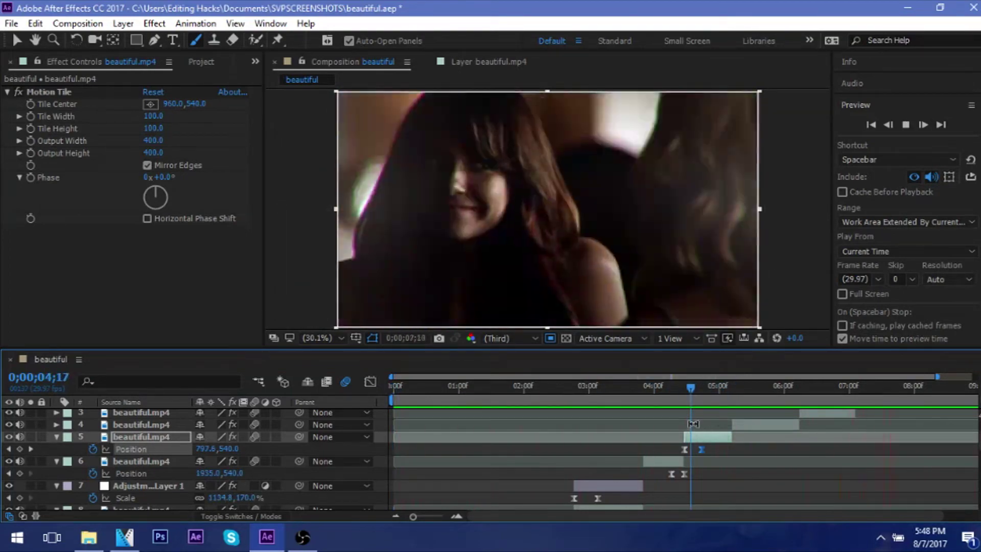
key(space)
key(s)
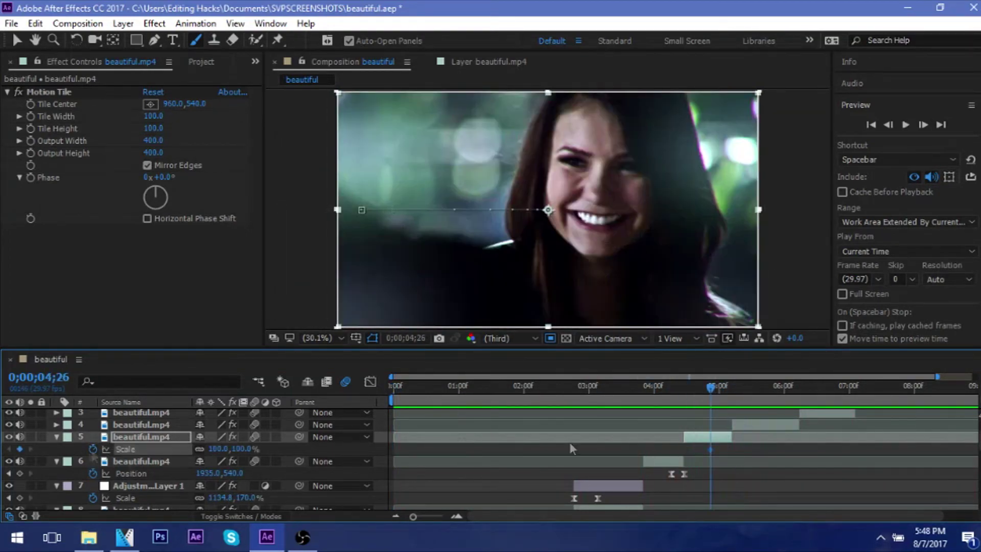
right_click(725, 449)
mouse_move(766, 438)
click(506, 344)
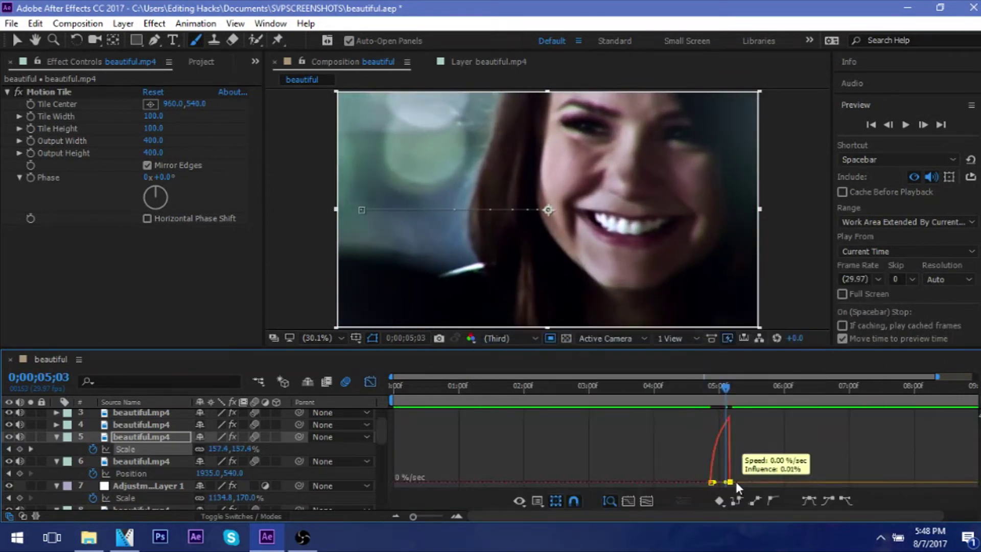
key(equal)
- Easy Ease layer 4's Scale keyframes growing from 66%, checking the speed graph
click(141, 425)
key(s)
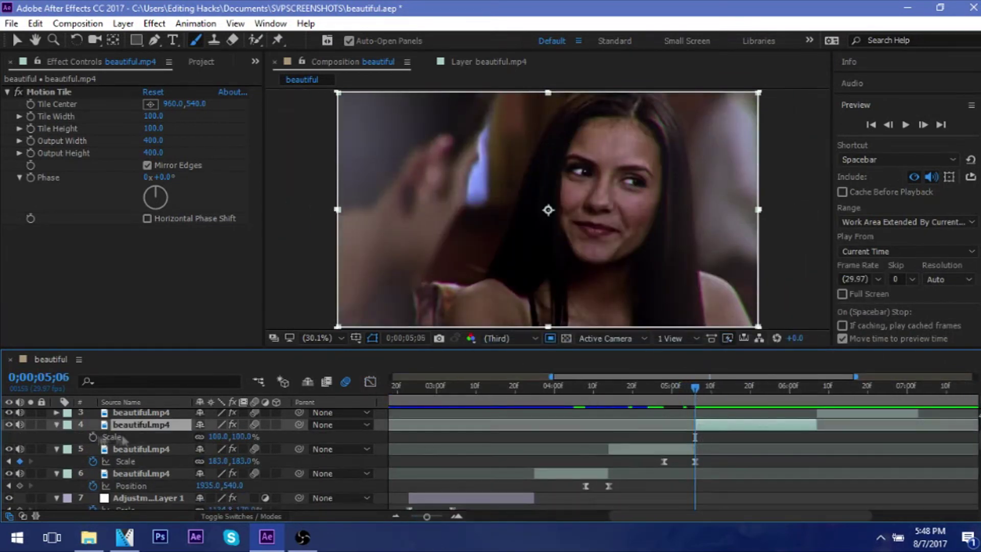
right_click(695, 438)
click(910, 429)
key(shift+F3)
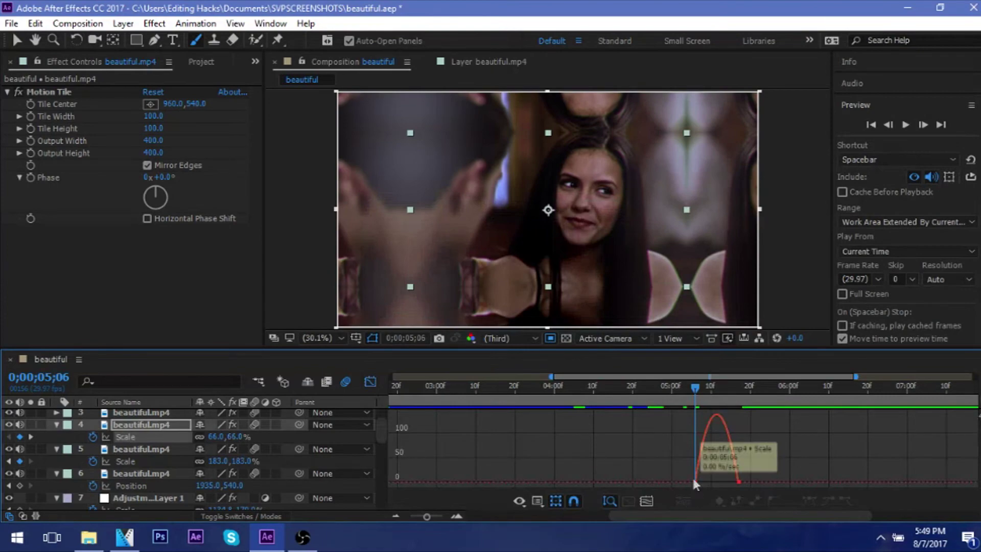
key(space)
key(shift+F3)
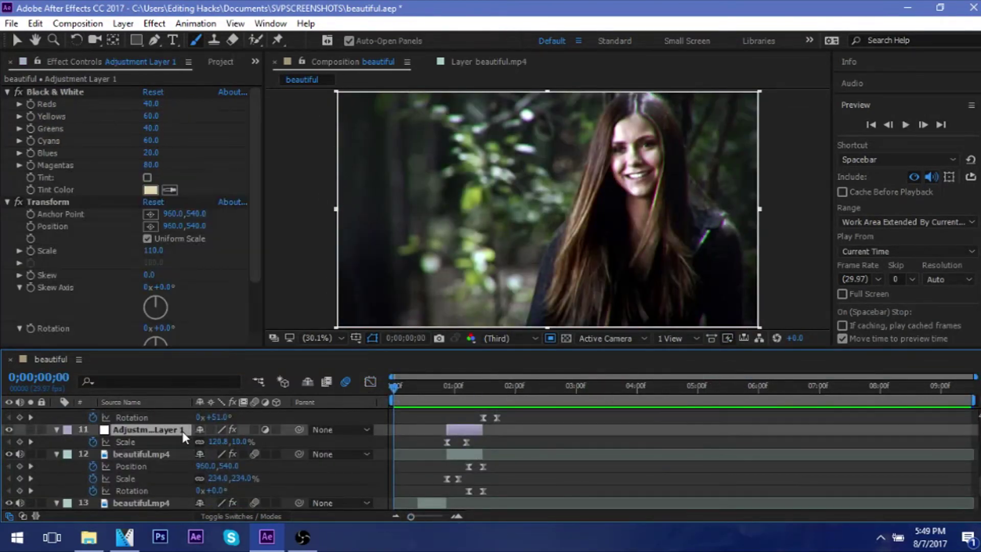
- Nudge the adjustment layer's second Scale keyframe later at the 5;06 flash and preview
scroll(466, 460, up, 5)
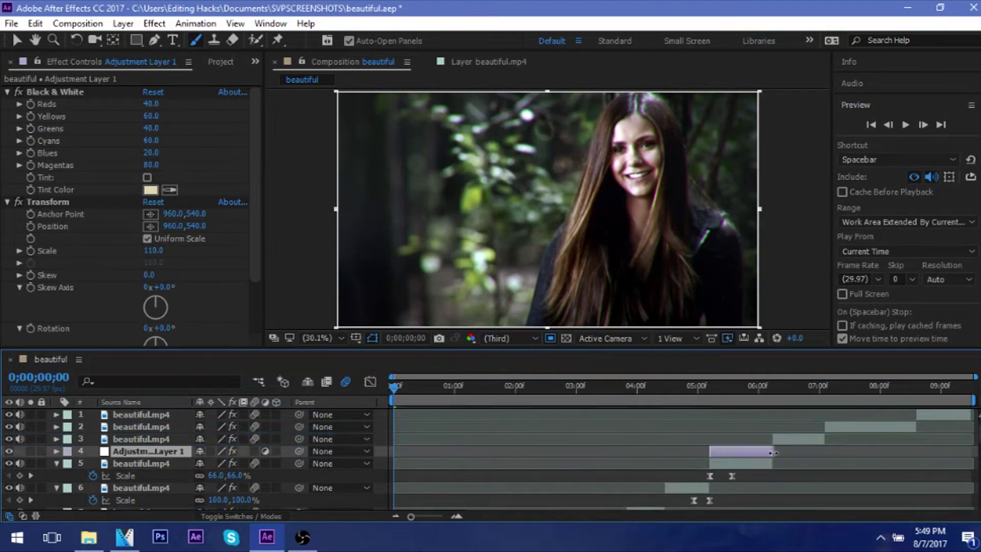
key(space)
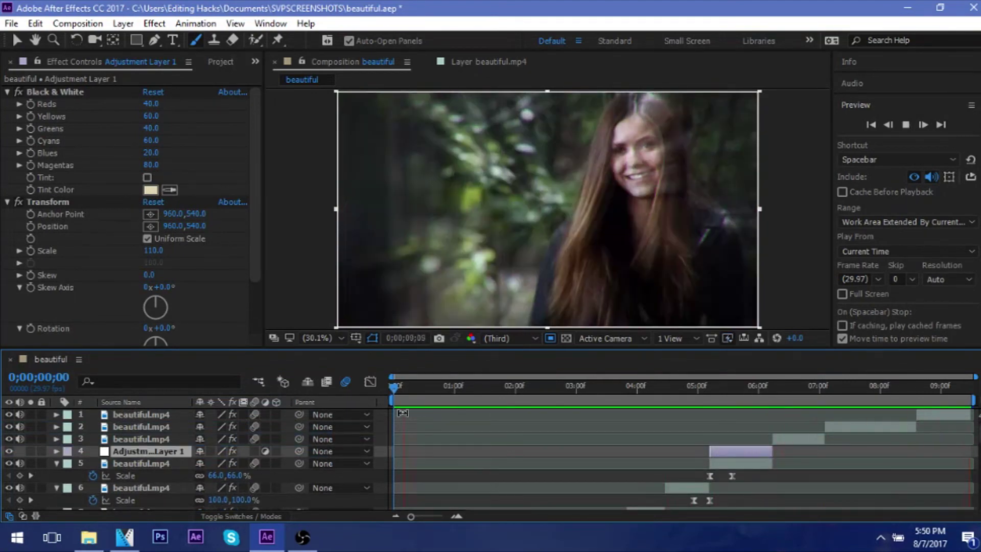
key(space)
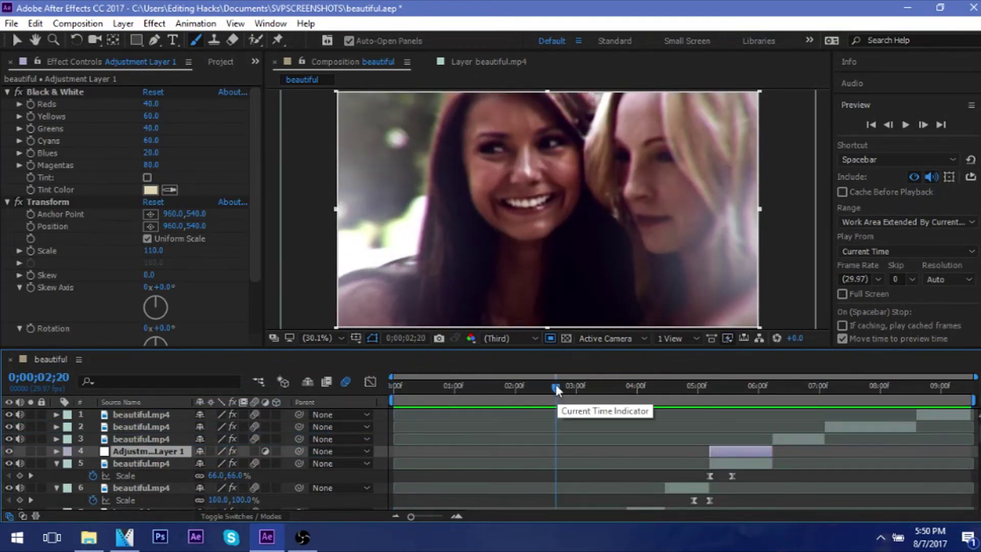
drag(556, 389, 710, 392)
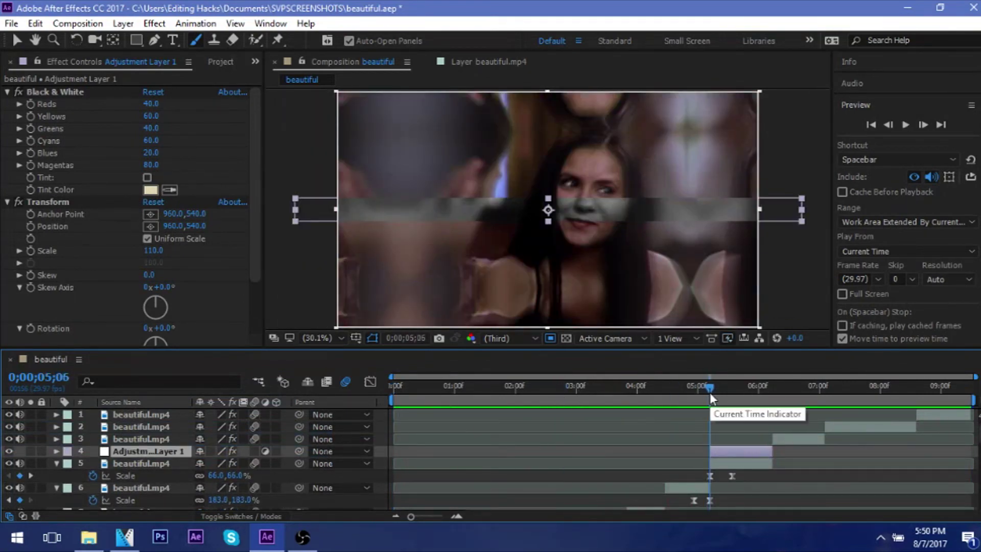
key(s)
drag(730, 464, 734, 464)
key(space)
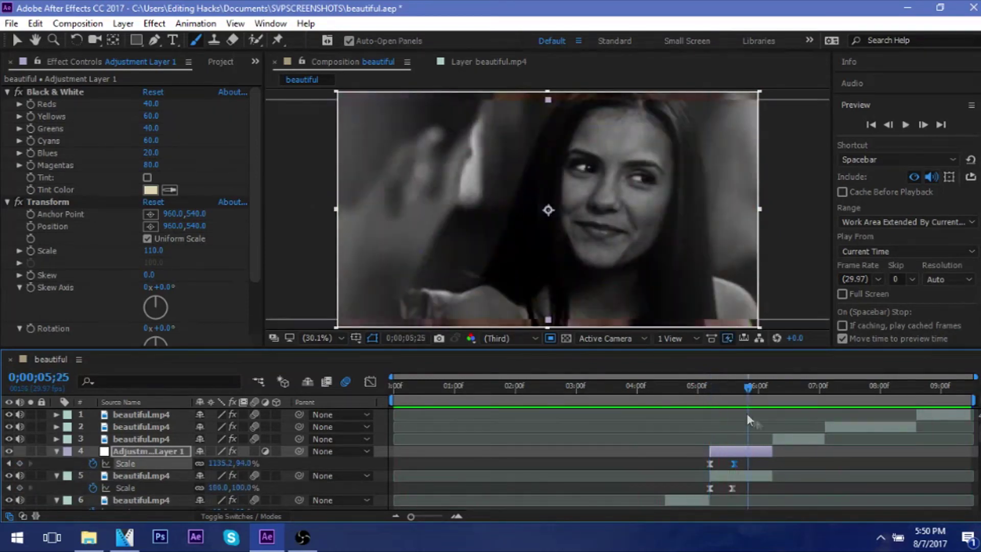
click(747, 478)
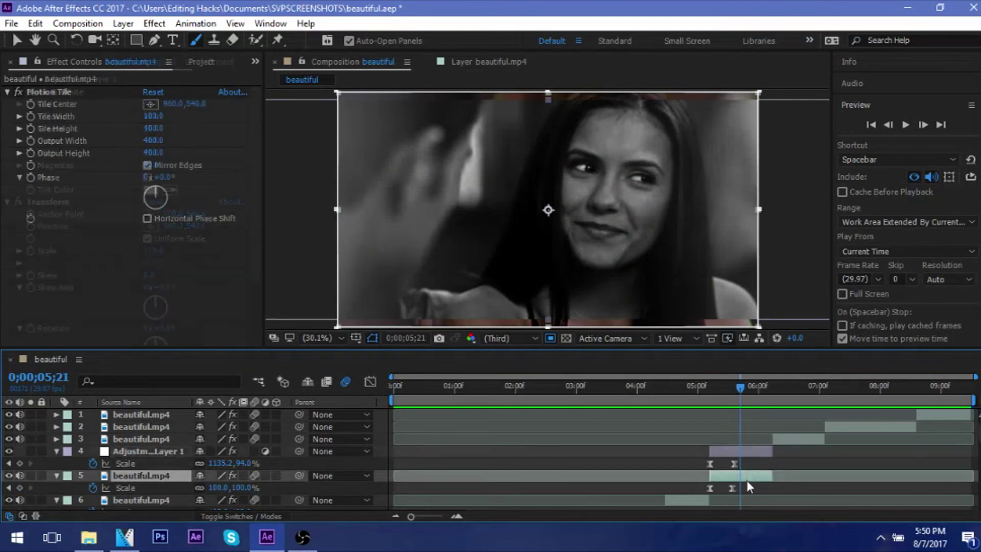
- Apply the Transform effect to layer 5 and ease its Scale Width squeeze to 34
click(869, 127)
click(870, 144)
text(transfor)
drag(890, 173, 134, 190)
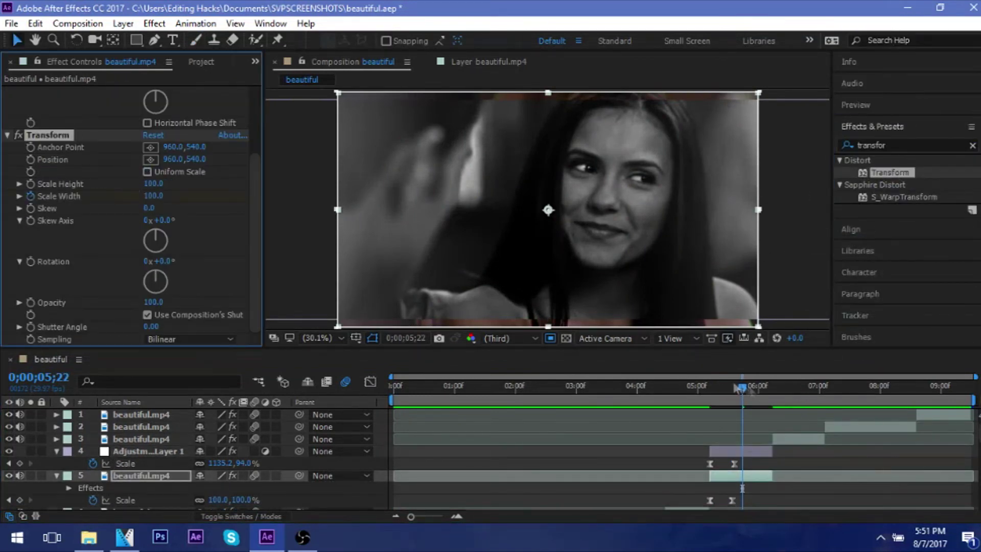
drag(170, 204, 136, 204)
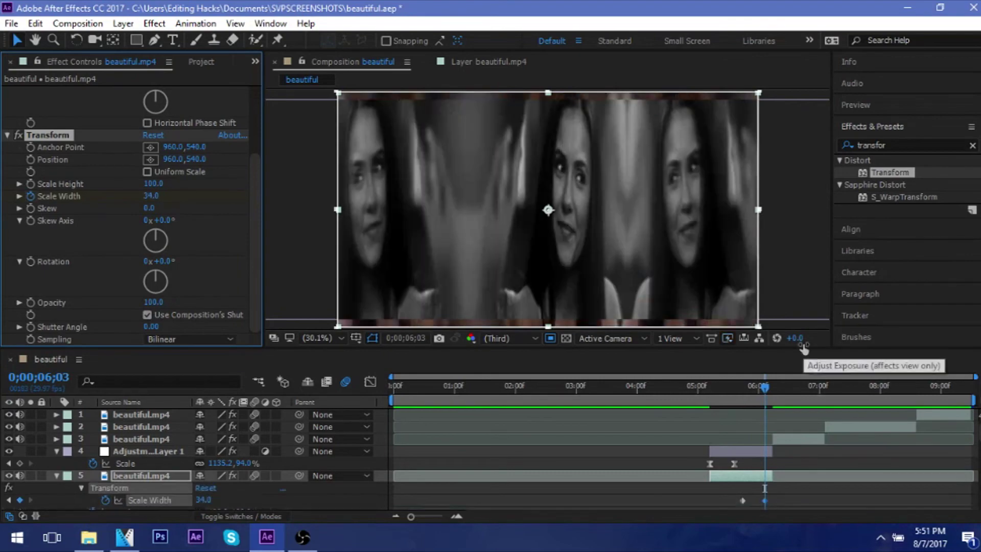
right_click(744, 501)
key(shift+F3)
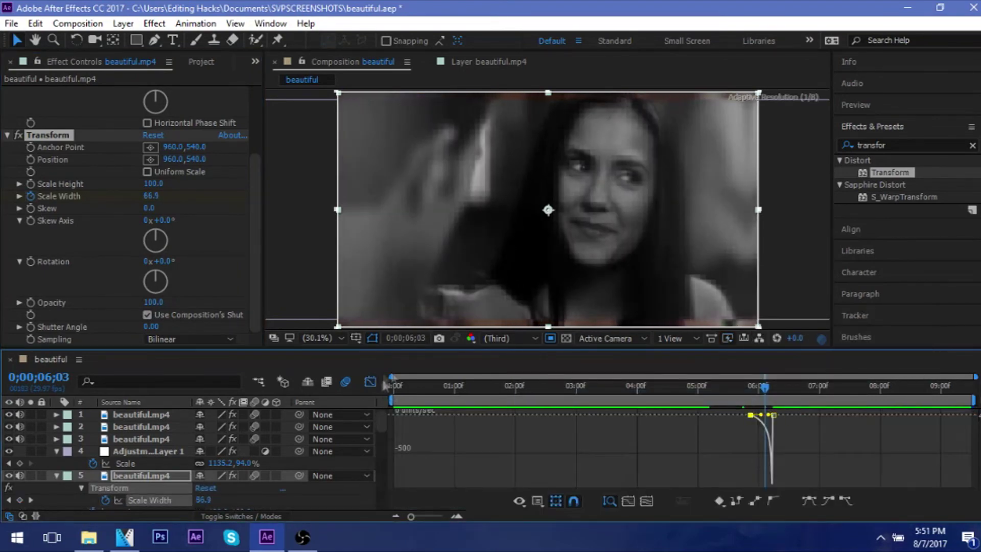
key(shift+F3)
- Apply Transform to layer 3, uncheck Uniform Scale, and ease a Scale Width stretch from 191
double_click(141, 438)
click(147, 172)
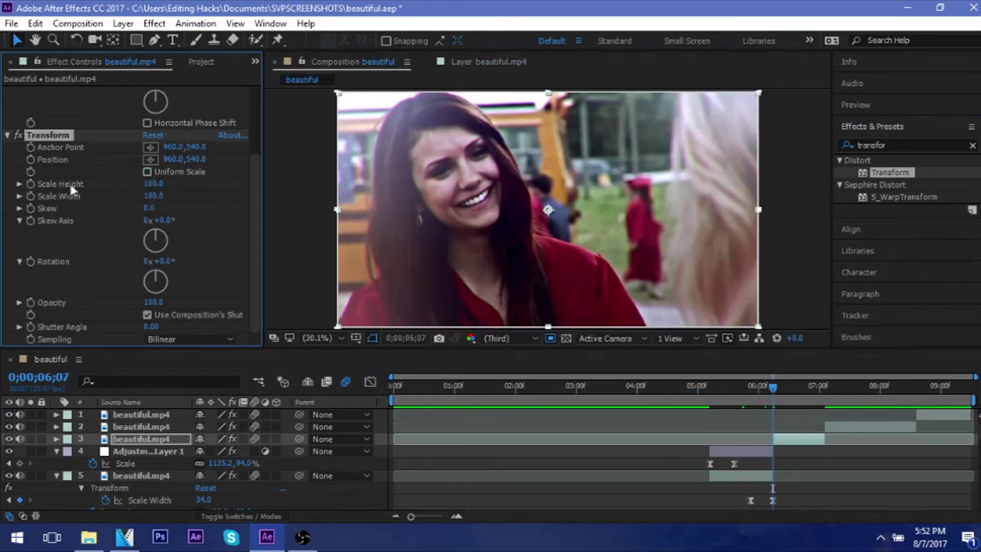
drag(153, 196, 174, 195)
right_click(773, 463)
click(613, 401)
key(shift+F3)
- Preview the stretch transition and add a Scale keyframe on layer 3 at 6;21
key(space)
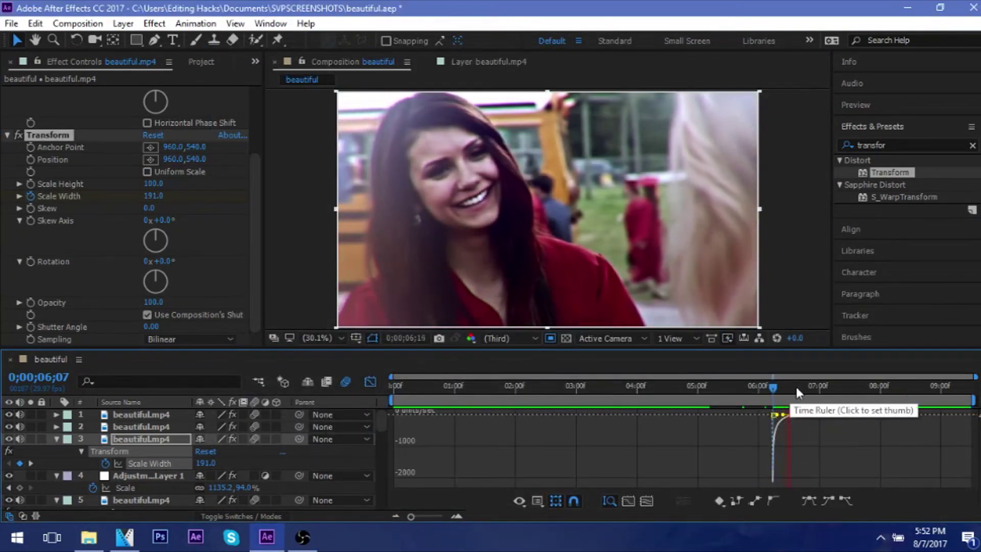
click(370, 381)
click(640, 387)
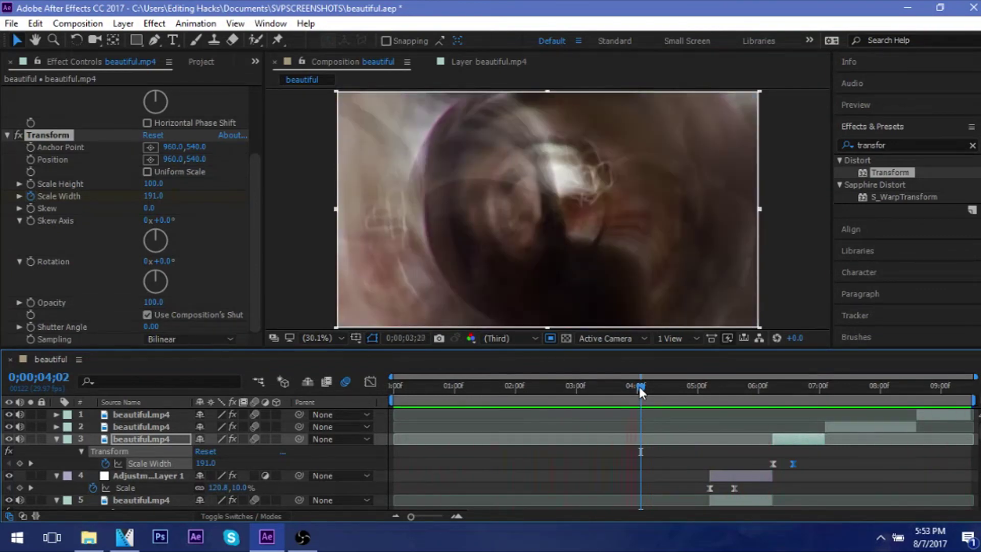
click(801, 386)
key(alt+shift+s)
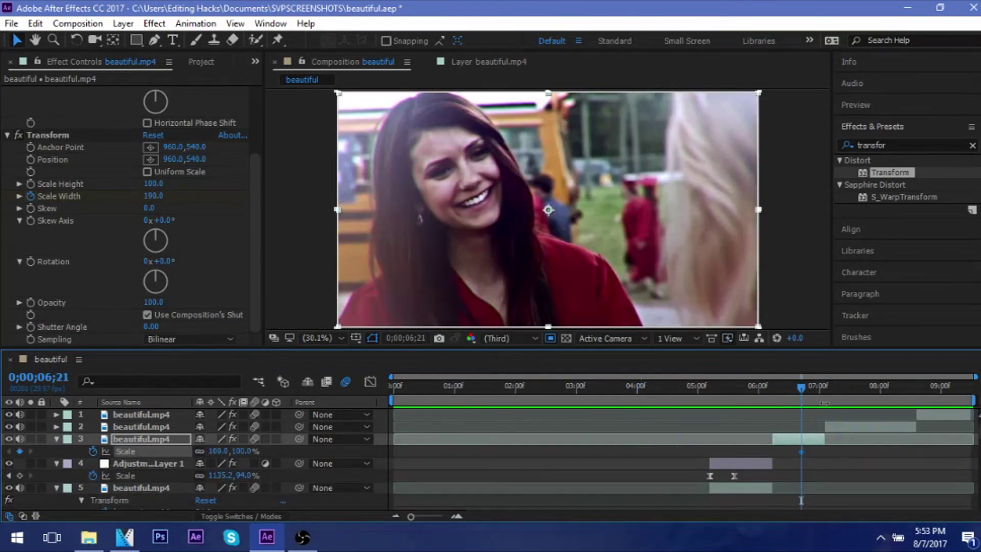
- Zoom layer 3 to 172% as it ends and keyframe layer 2 from 73% to 100% at 7;03
drag(236, 450, 263, 450)
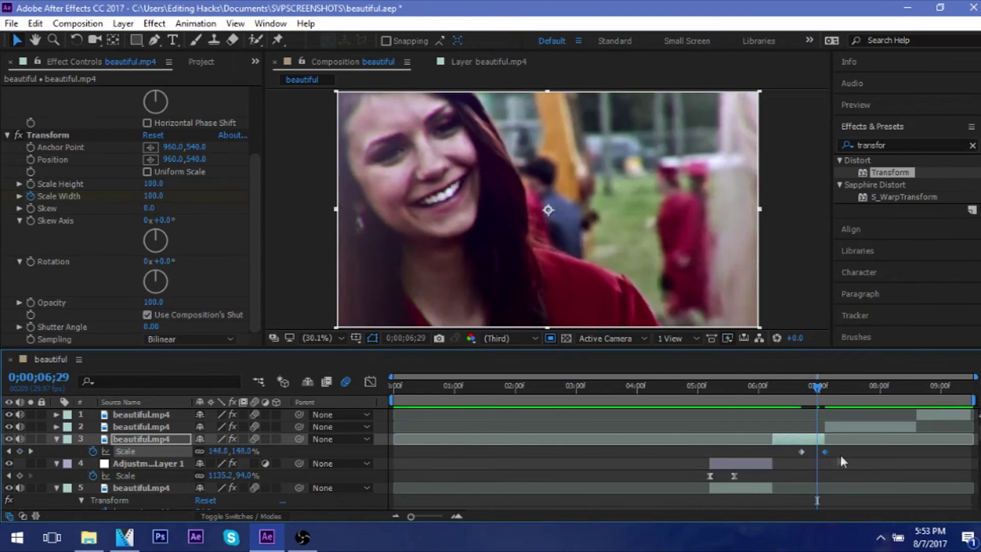
click(855, 426)
key(i)
key(alt+shift+s)
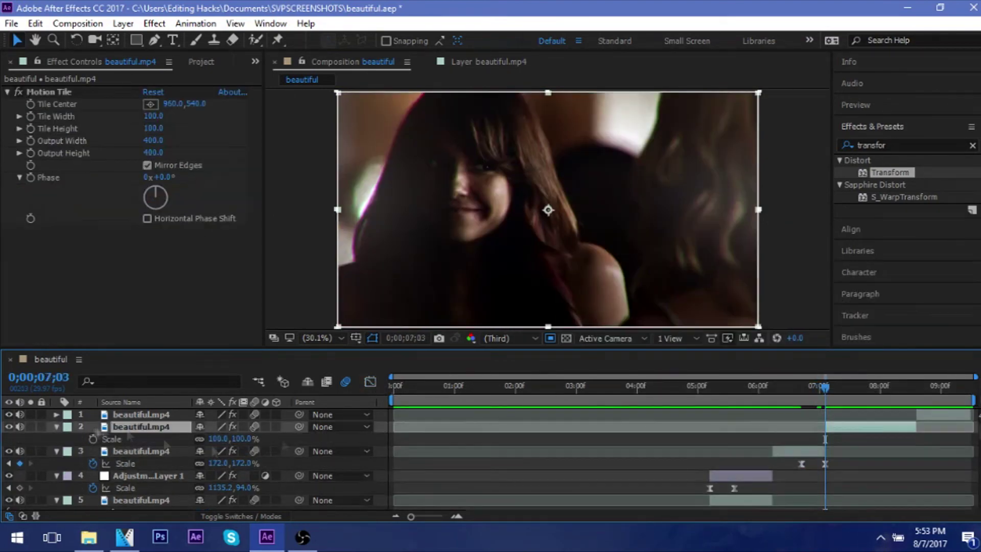
drag(855, 445, 859, 440)
drag(215, 439, 194, 438)
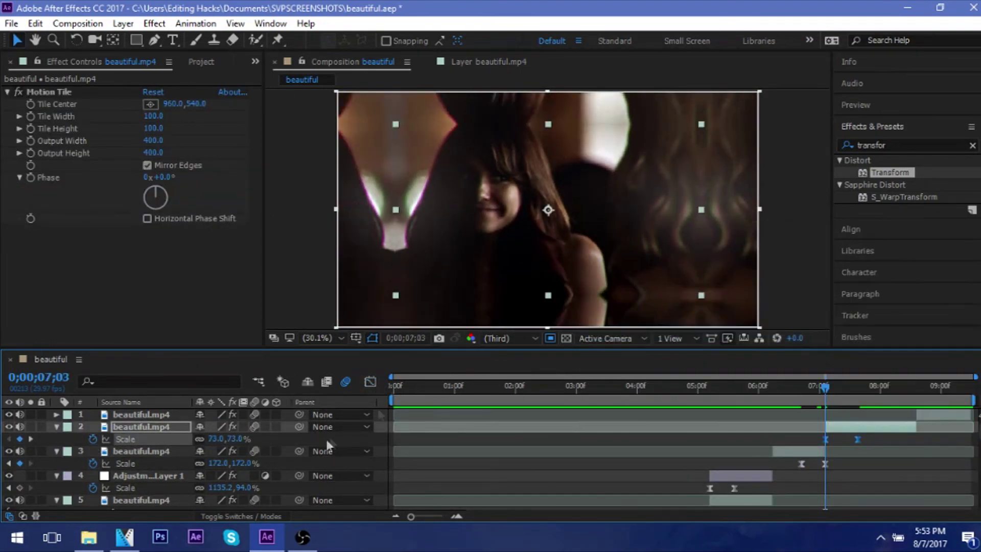
- Steepen the zoom's ease in the speed graph and preview it
click(370, 382)
drag(832, 485, 843, 482)
click(757, 388)
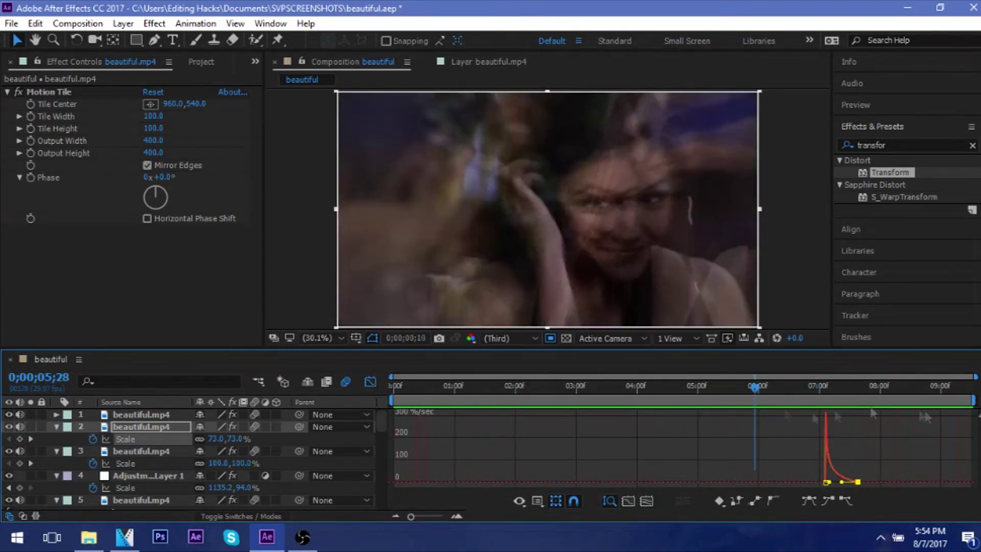
key(shift+F3)
key(space)
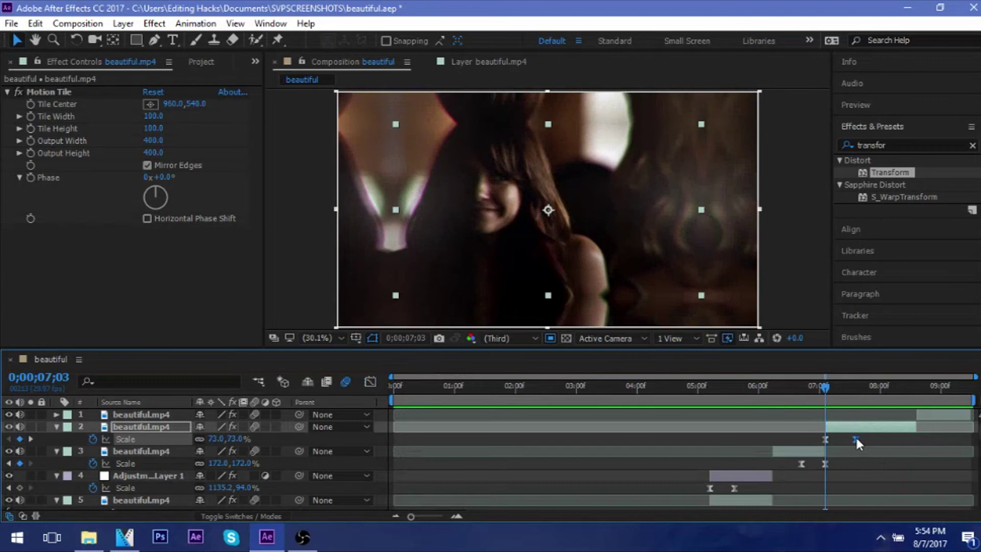
- Open the layer 2 clip with the Brush tool and paint a short white stroke
double_click(869, 427)
key(ctrl+b)
drag(396, 248, 374, 248)
click(856, 105)
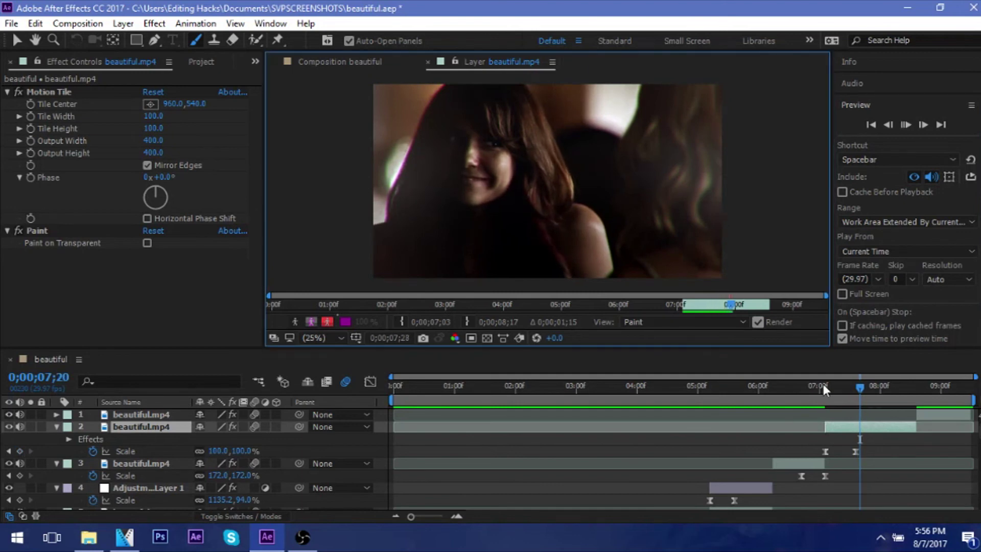
- Back in the beautiful composition, preview from about 5;25 through the zoom and paint
click(371, 62)
key(space)
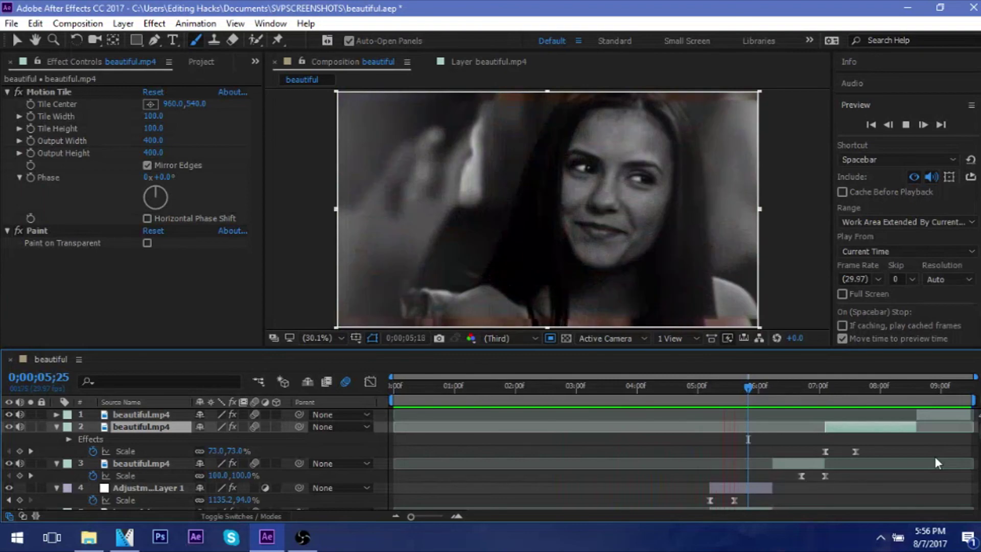
- Keyframe layer 2's Position so it slides down to 960,1078
key(space)
key(p)
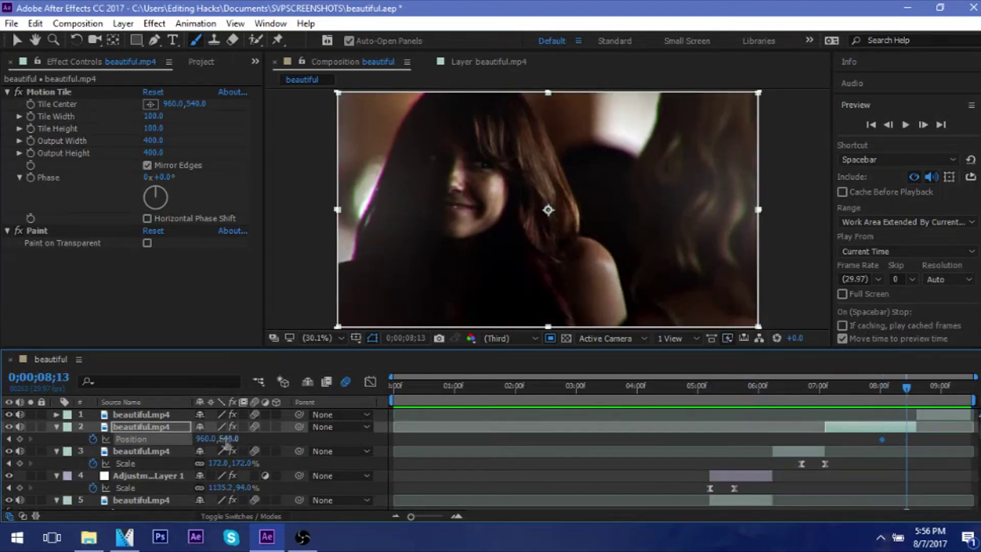
drag(227, 439, 375, 393)
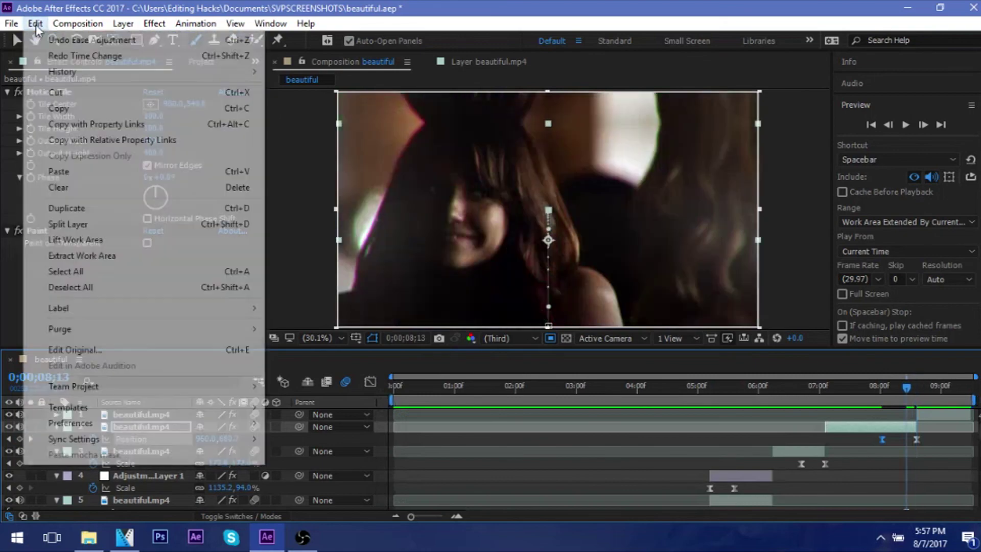
drag(705, 331, 705, 270)
key(k)
- Keyframe layer 1's Position to drop in from 960,-105 and inspect its speed graph
click(102, 414)
key(p)
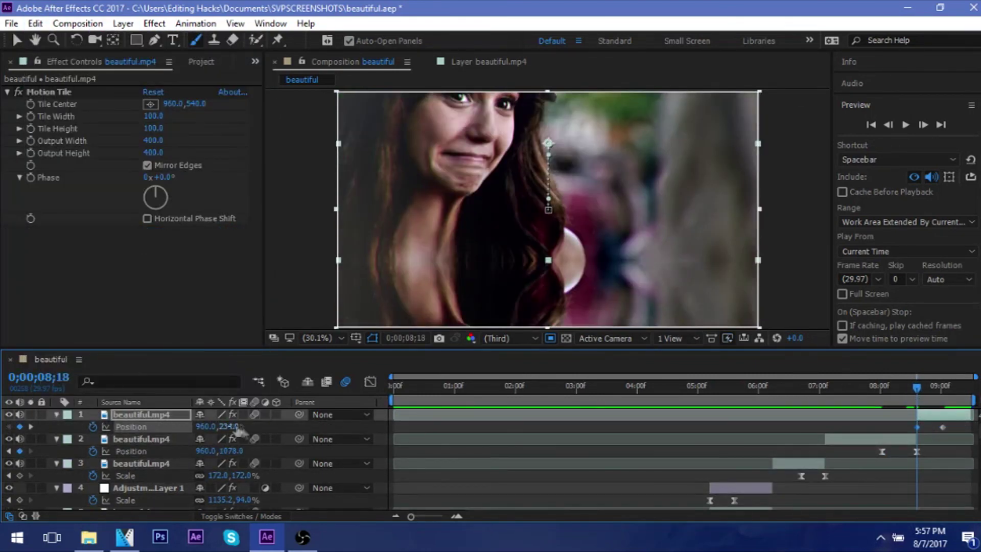
key(shift+F3)
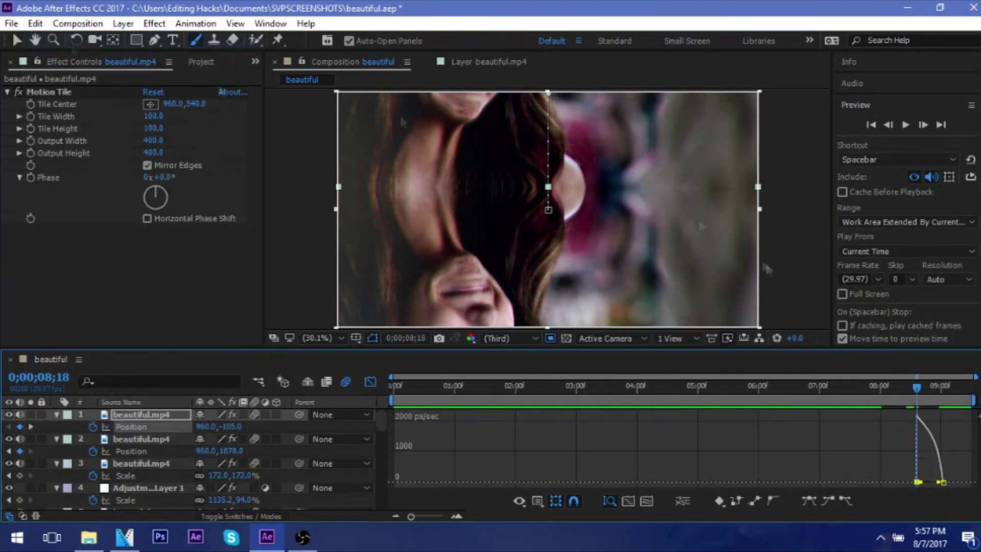
key(shift+F3)
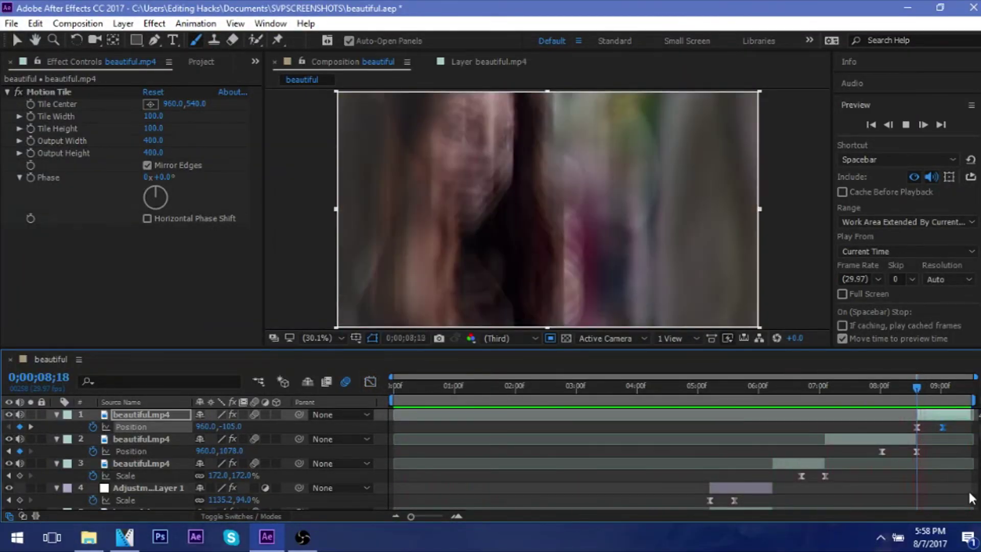
- Check layer 2's and layer 1's speed curves, then preview the vertical slide
click(892, 452)
click(370, 382)
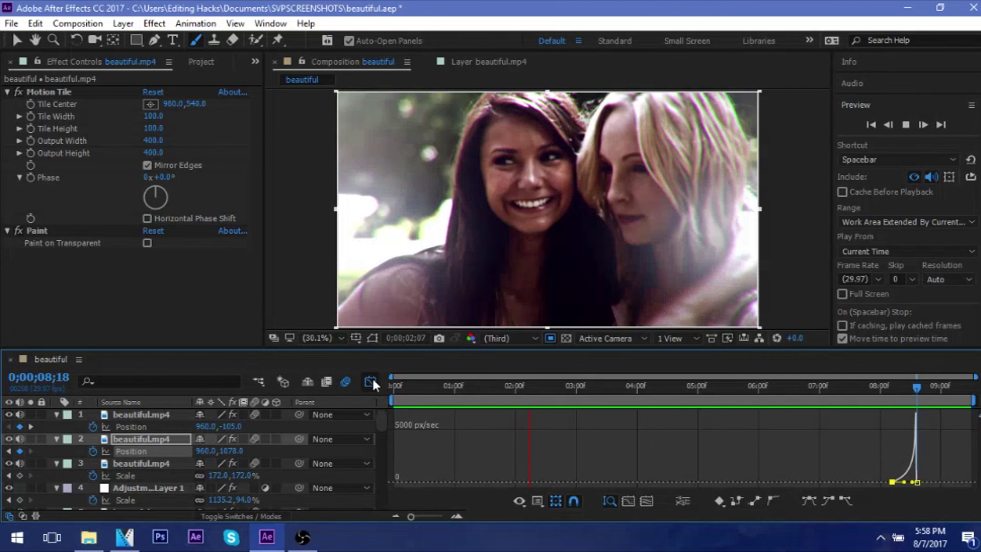
key(ctrl+Up)
click(374, 386)
key(ctrl+Down)
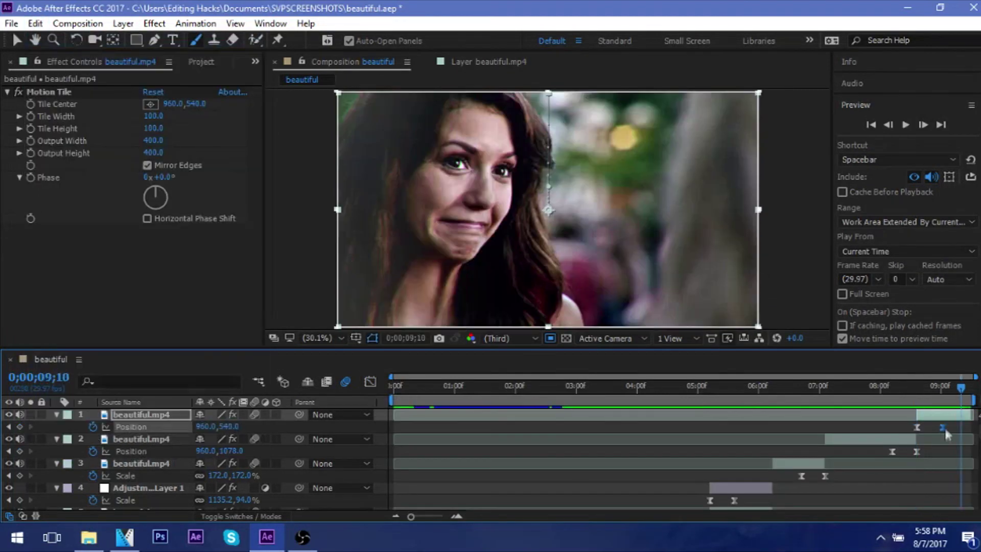